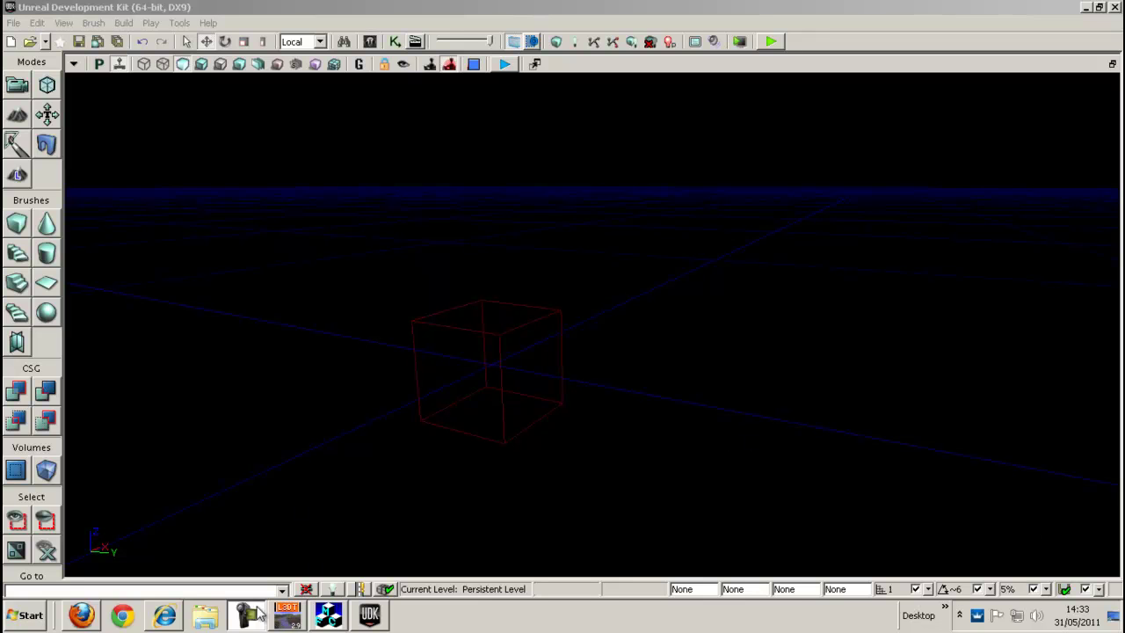
- Switch from the empty UDK editor to Firefox showing the YouTube channel page
click(80, 617)
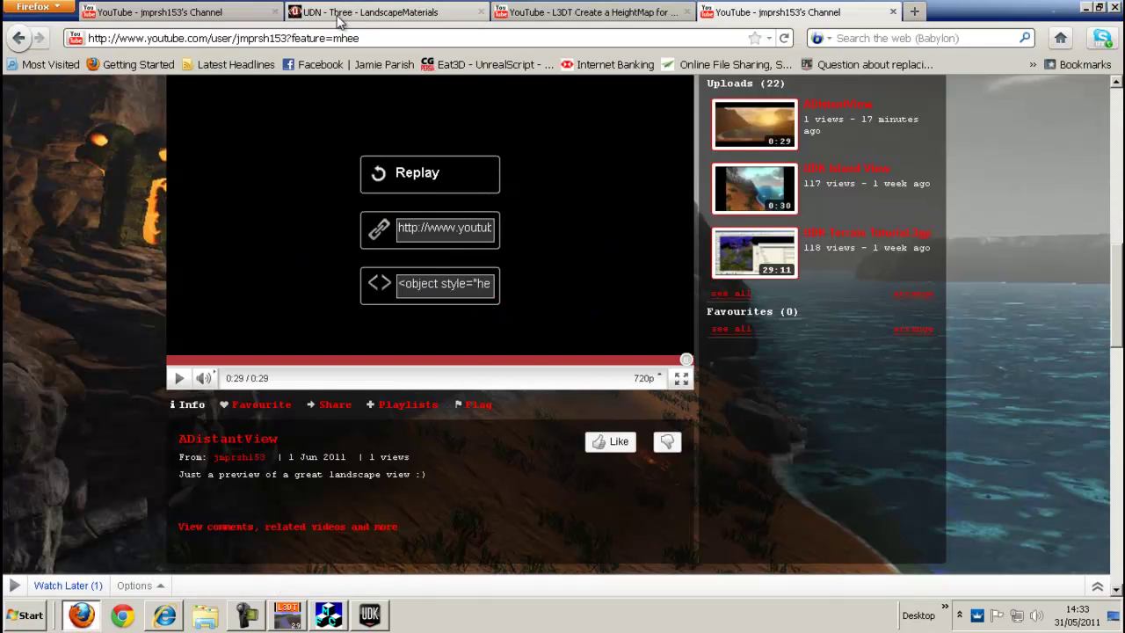
- Load google.com in a new tab and search for l3dt
click(914, 11)
text(goog)
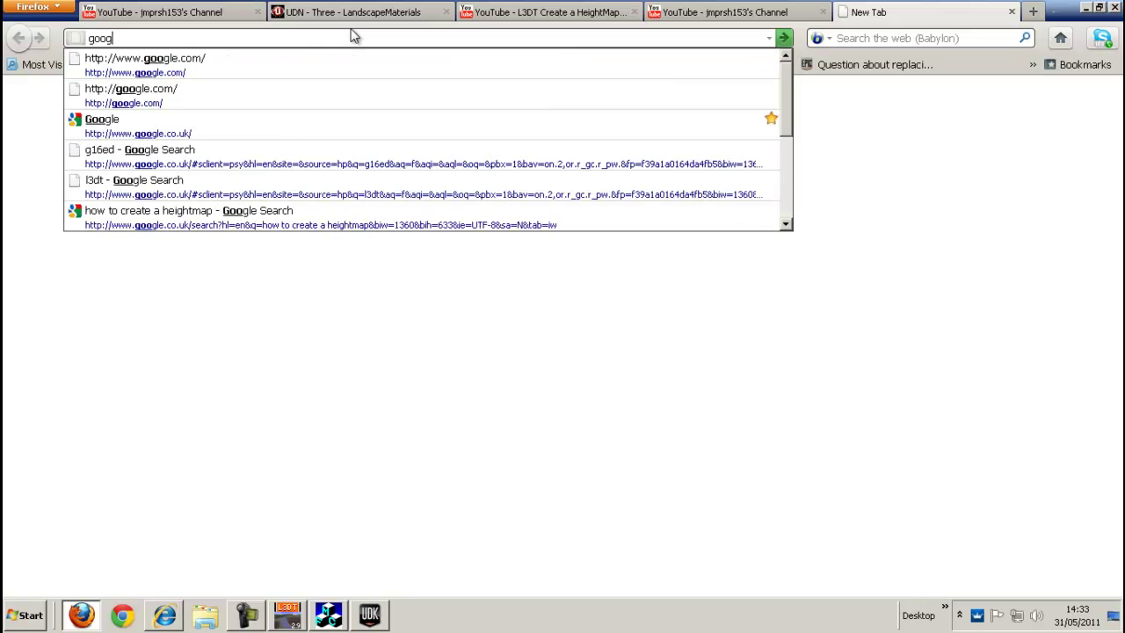
text(le.com)
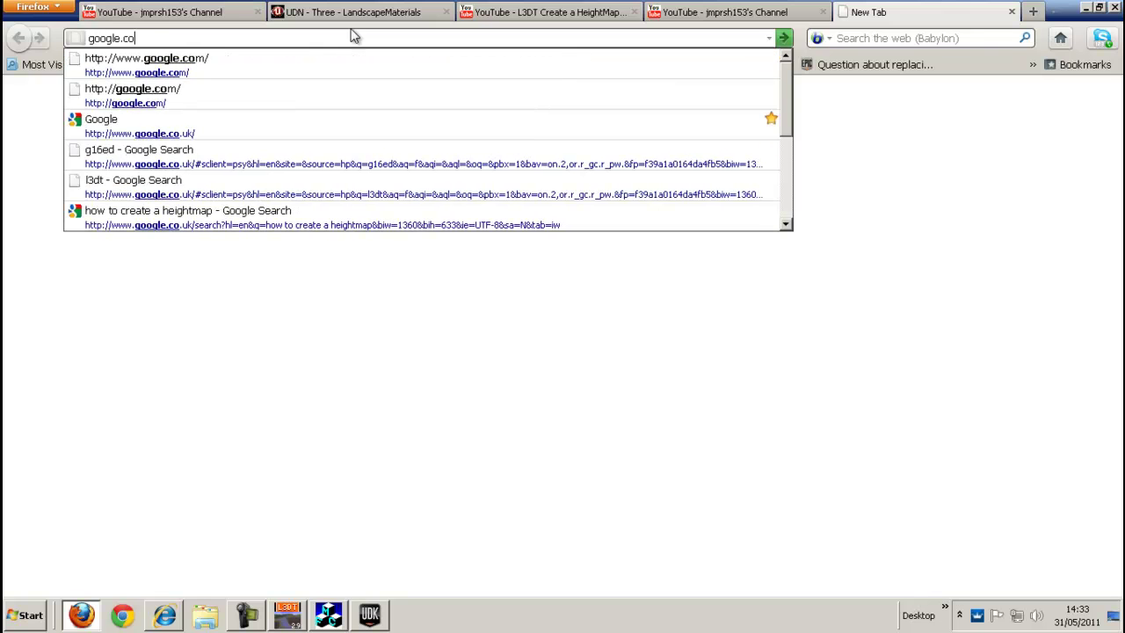
key(Return)
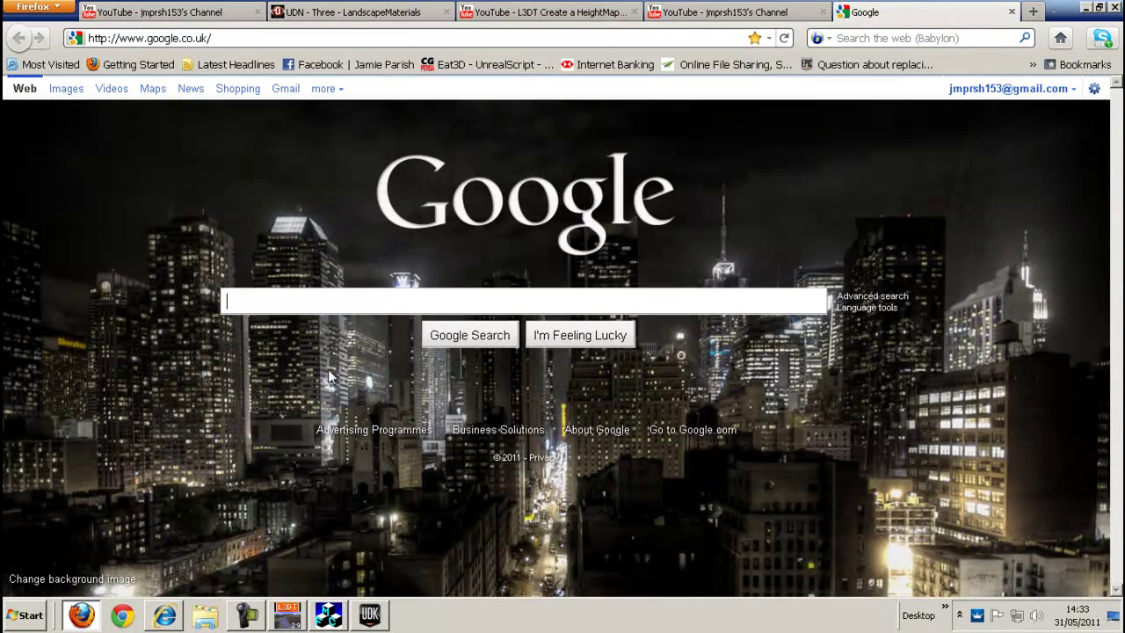
text(l3dt)
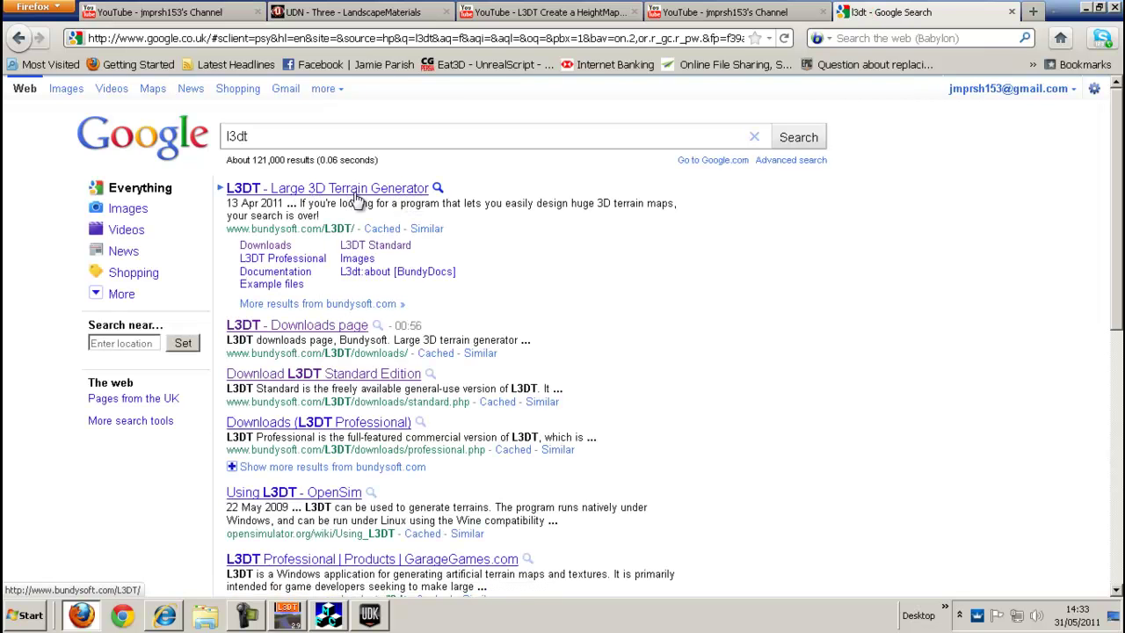
- Briefly bring up and close G16ed, then replace the search with g16ed
click(328, 616)
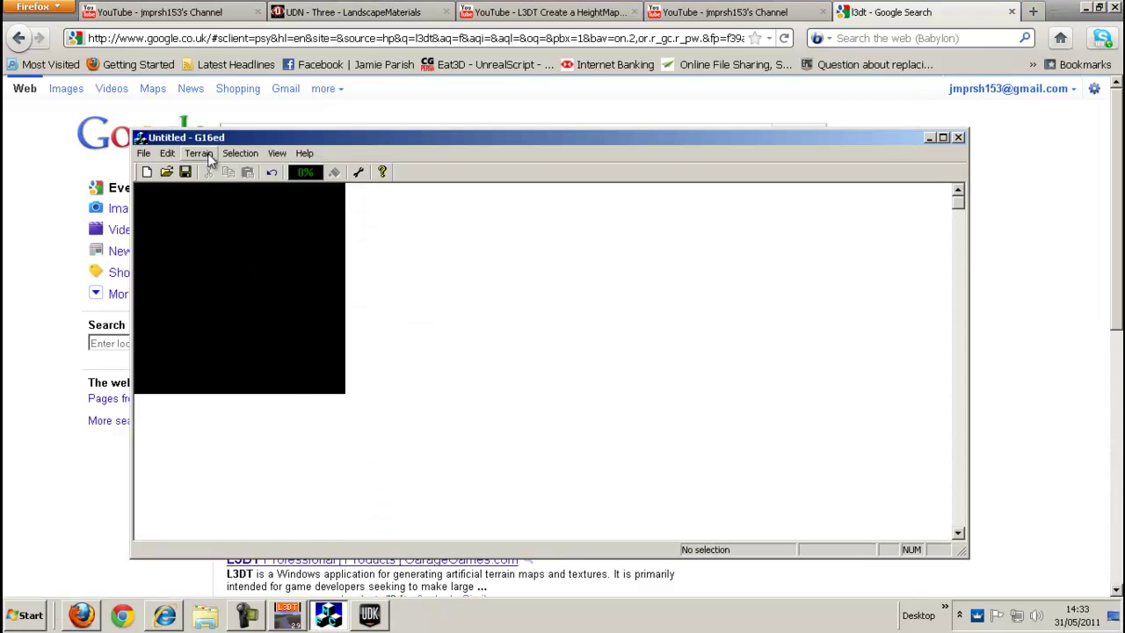
click(958, 137)
double_click(307, 137)
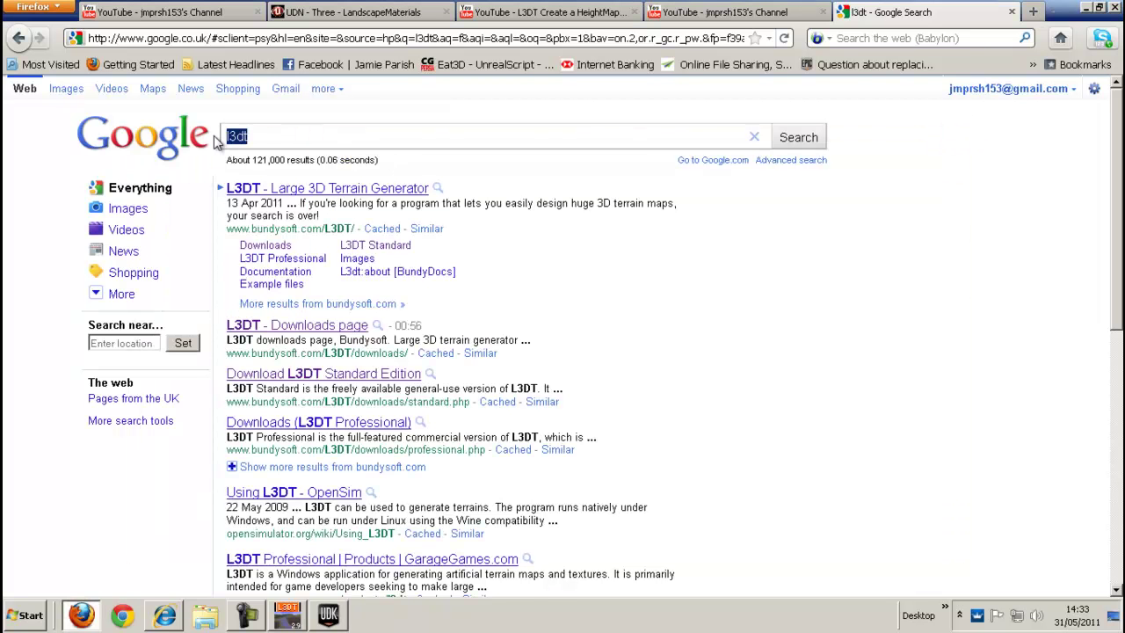
text(g16ed)
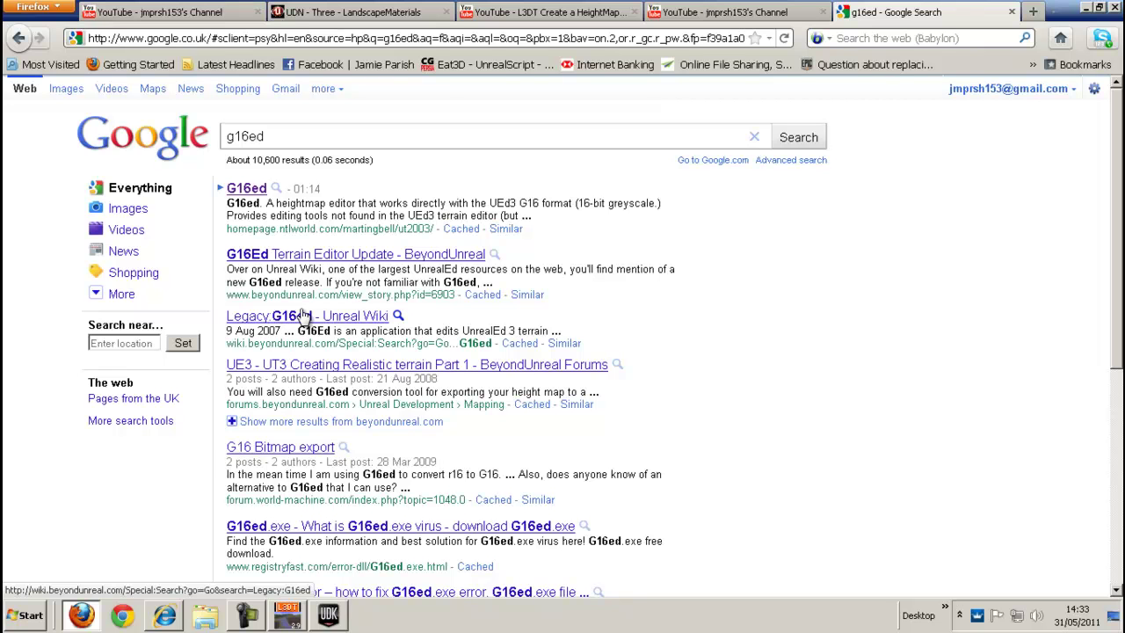
- Cancel the open wizard in L3DT and start a new project, discarding unsaved changes
click(288, 616)
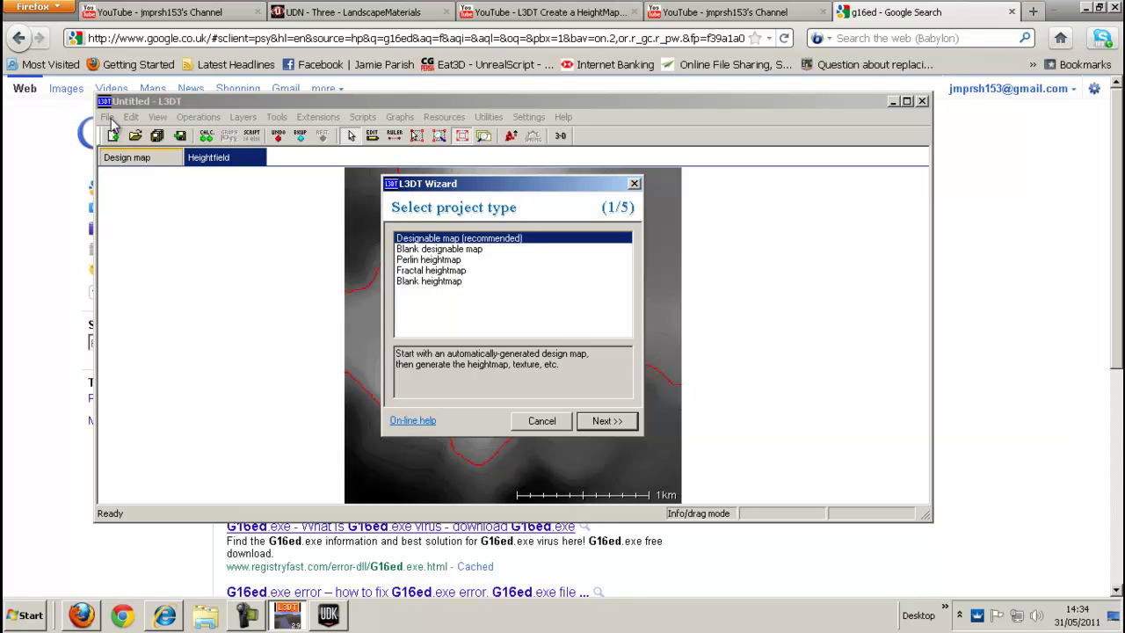
click(541, 420)
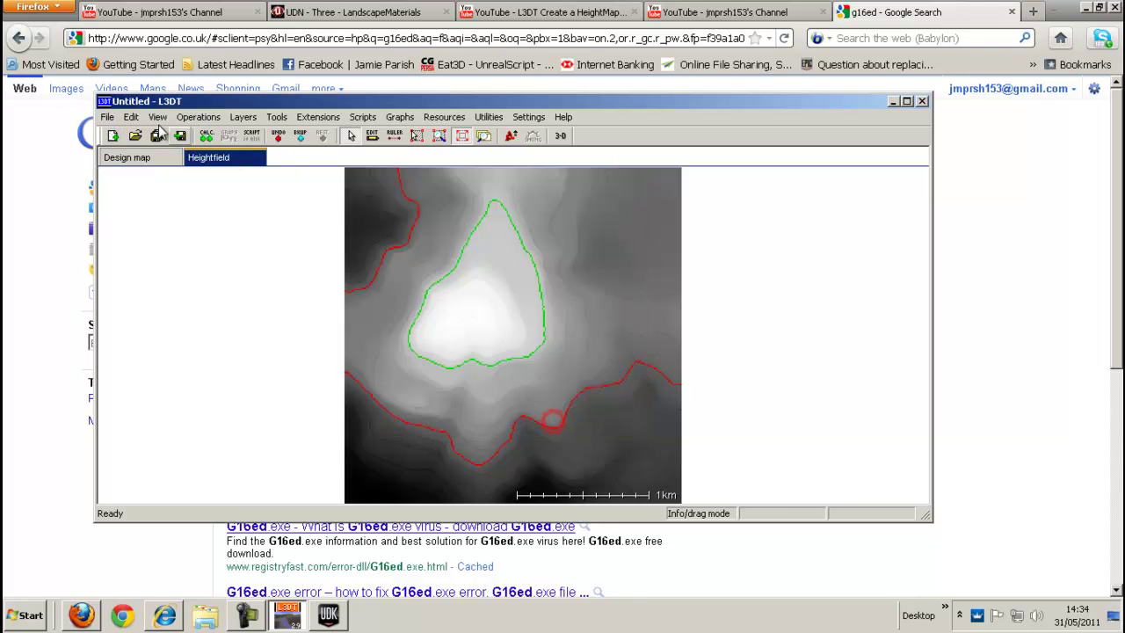
click(106, 117)
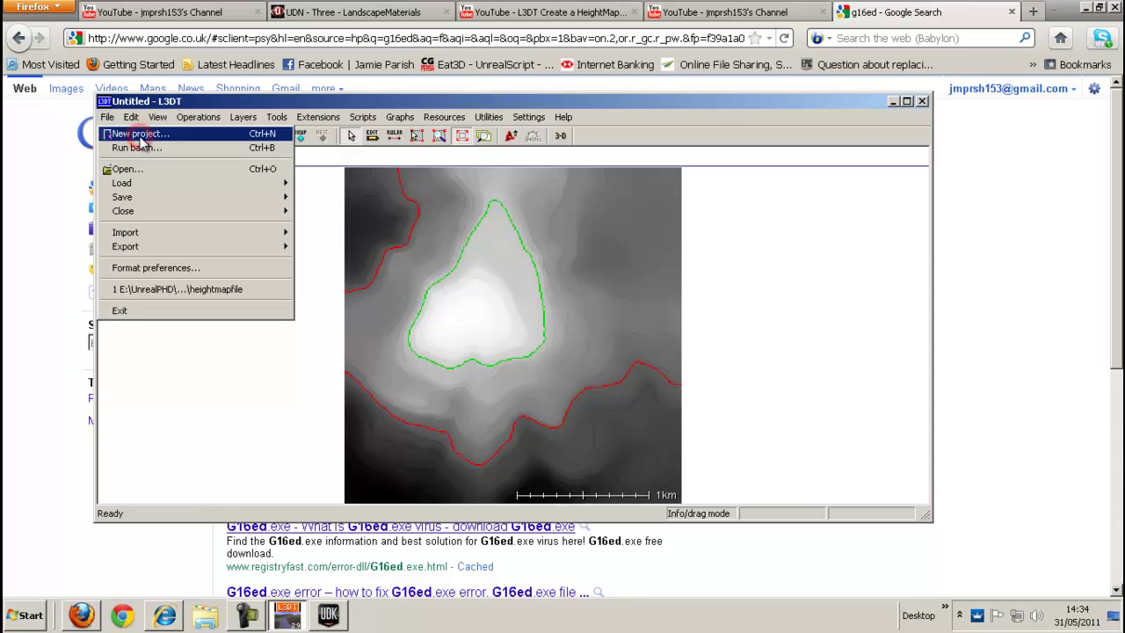
click(139, 143)
click(455, 347)
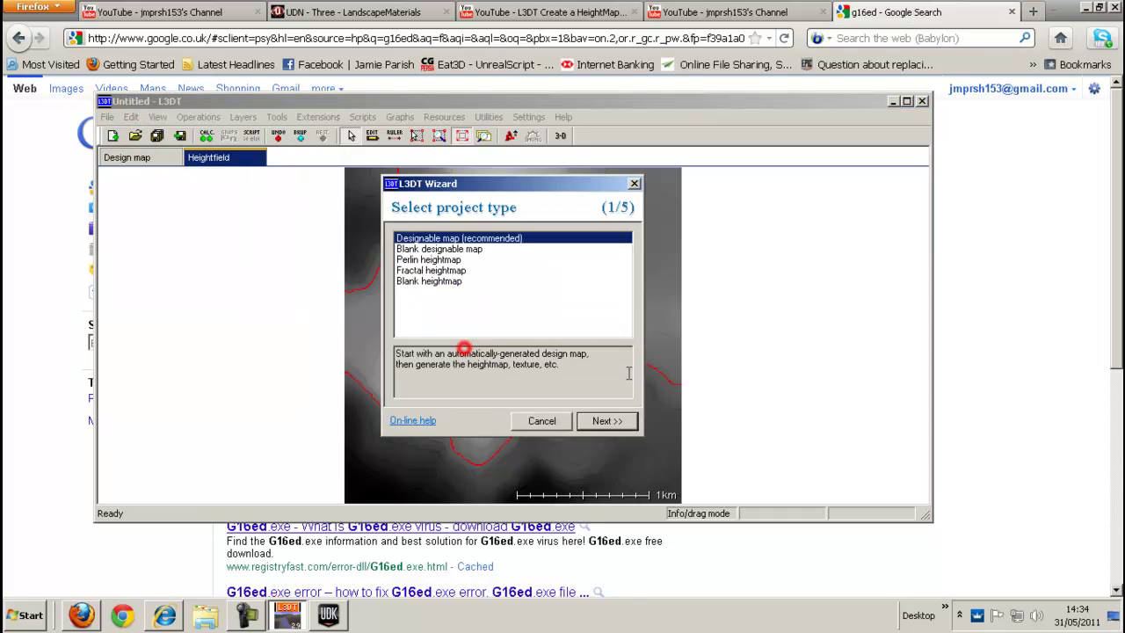
- Choose a Designable map, keeping the 256 × 256 heightfield and 64 design map ratio
click(594, 422)
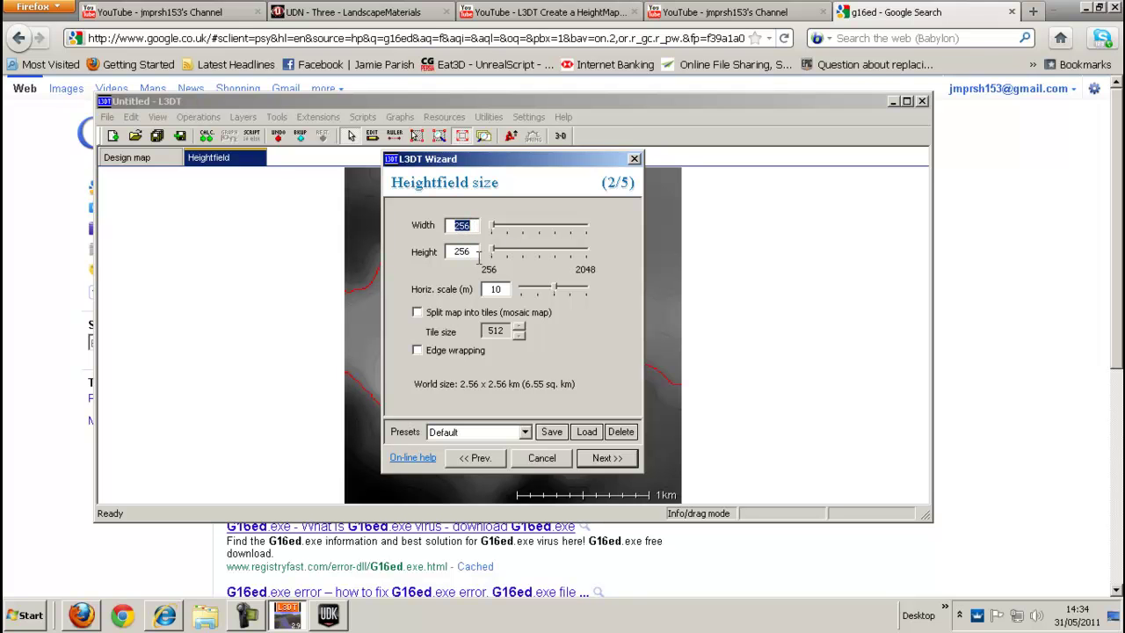
click(606, 460)
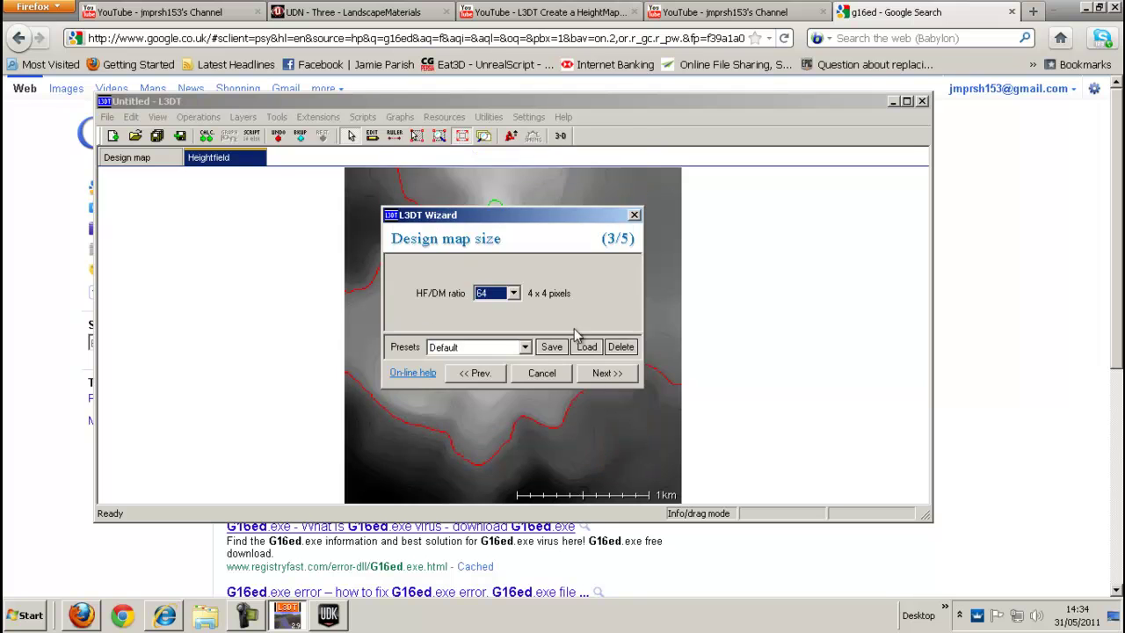
click(605, 373)
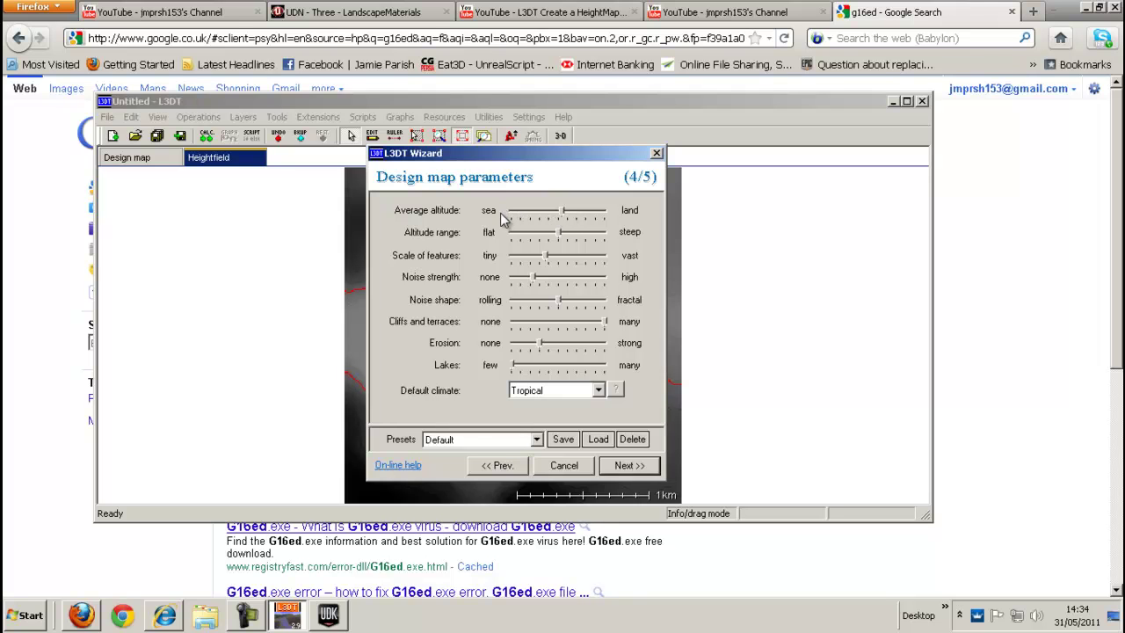
- Raise average altitude, lower noise strength and altitude range, strengthen erosion, keep many cliffs
drag(562, 211, 571, 214)
drag(606, 324, 606, 325)
drag(536, 281, 528, 282)
drag(541, 344, 584, 347)
drag(557, 233, 553, 234)
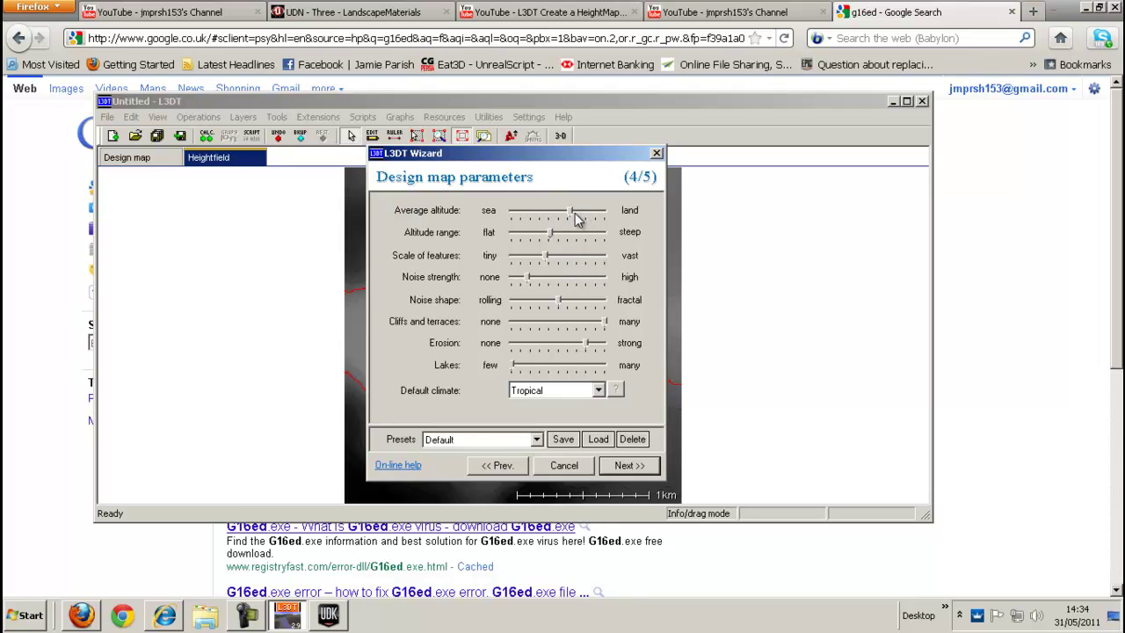
drag(571, 213, 586, 215)
- Keep Tropical as the default climate and continue to the calculation queue
click(595, 390)
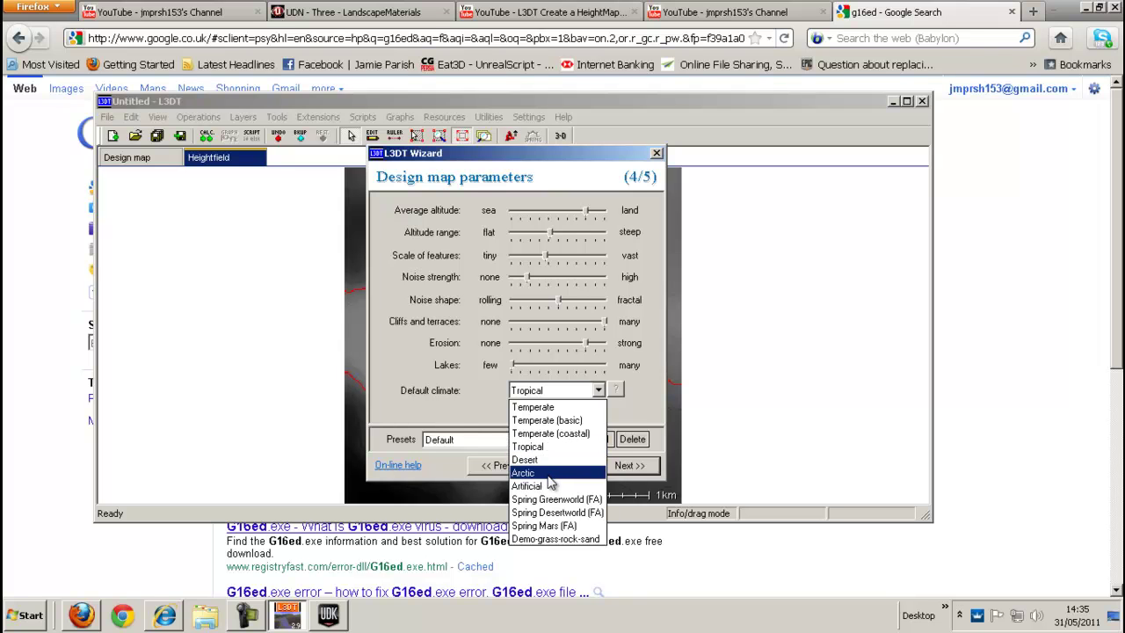
click(555, 449)
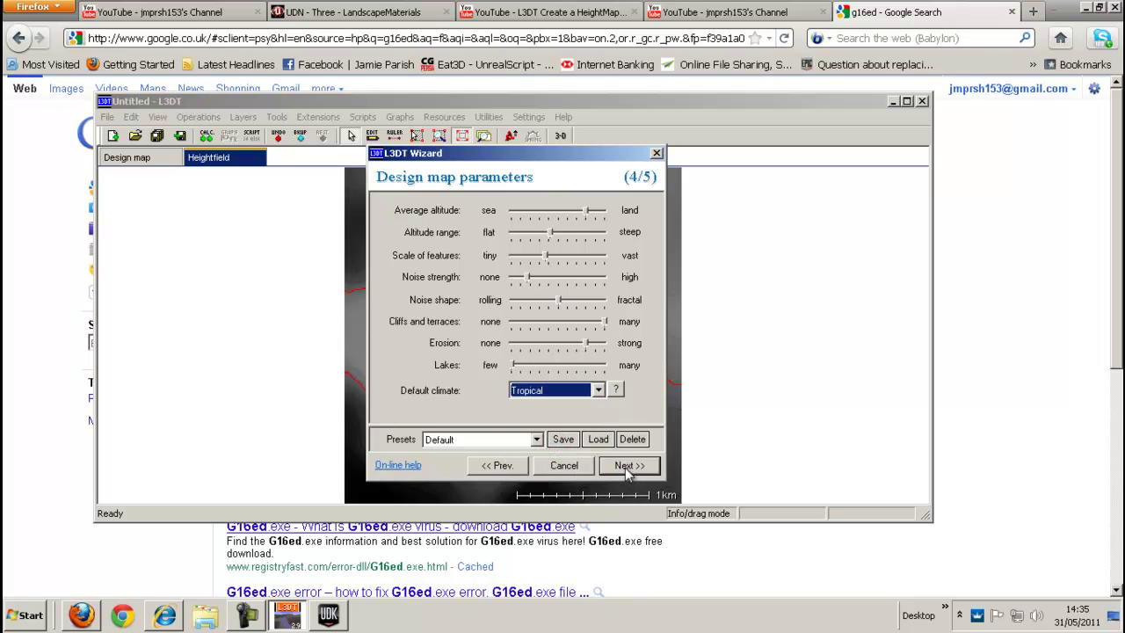
click(628, 467)
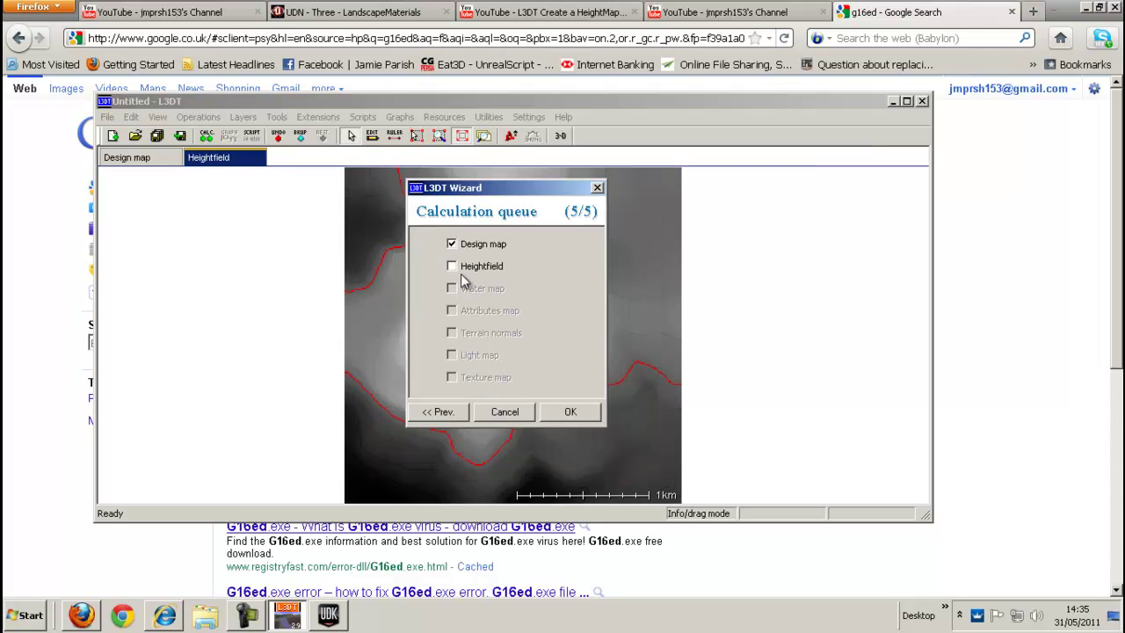
- Queue the heightfield alongside the design map and run the calculation
click(451, 266)
click(570, 411)
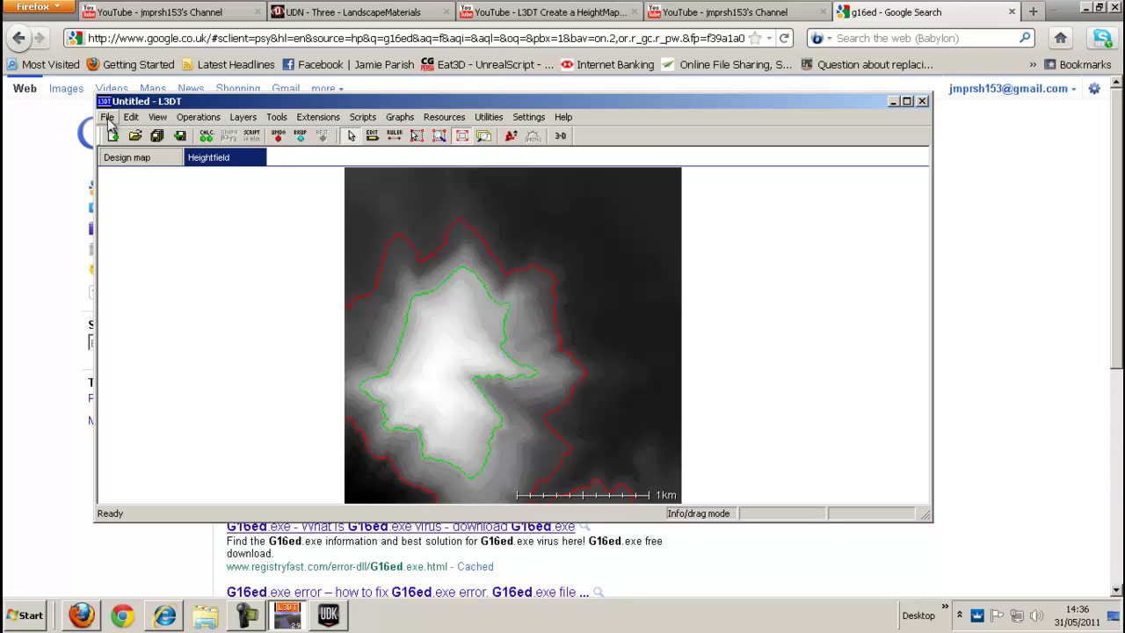
- Export the active map layer, choosing RAW as the file format
click(107, 118)
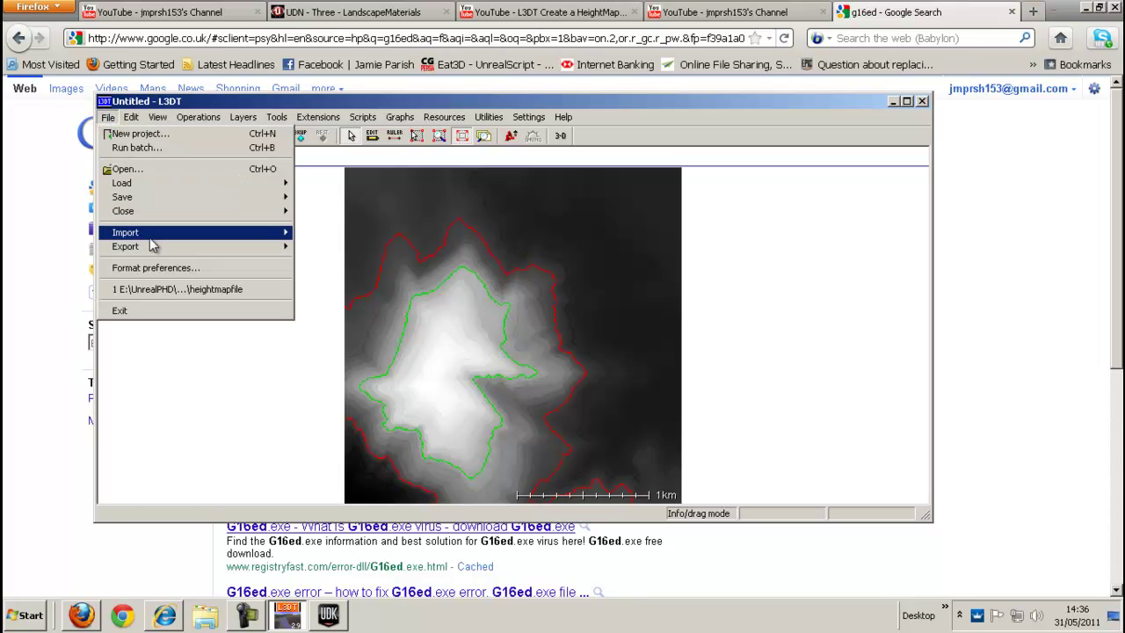
mouse_move(217, 246)
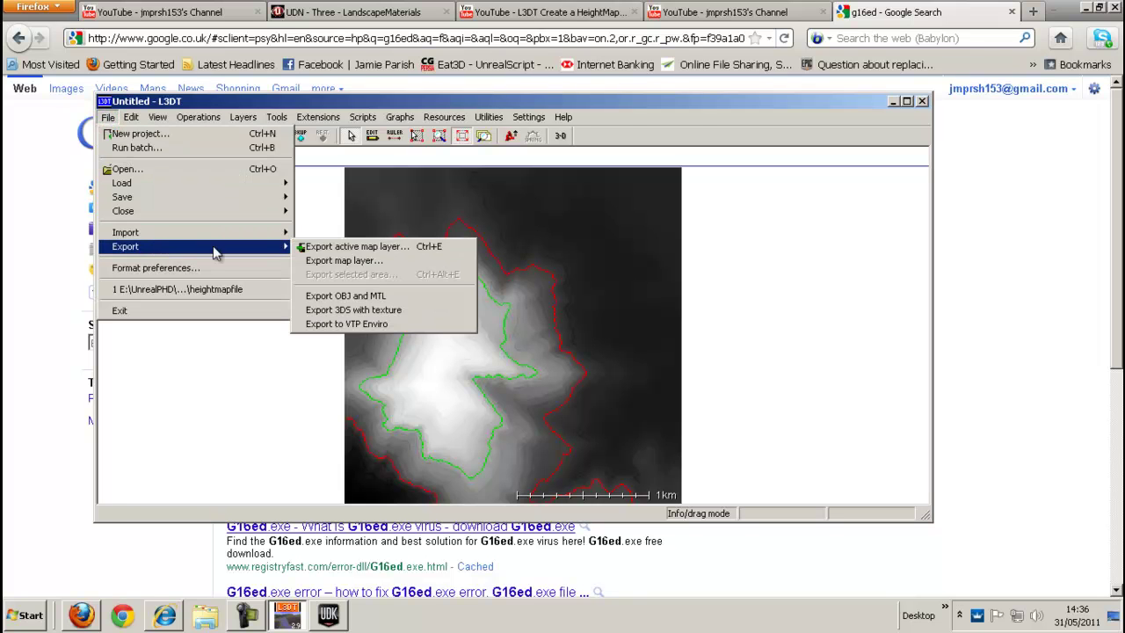
click(387, 251)
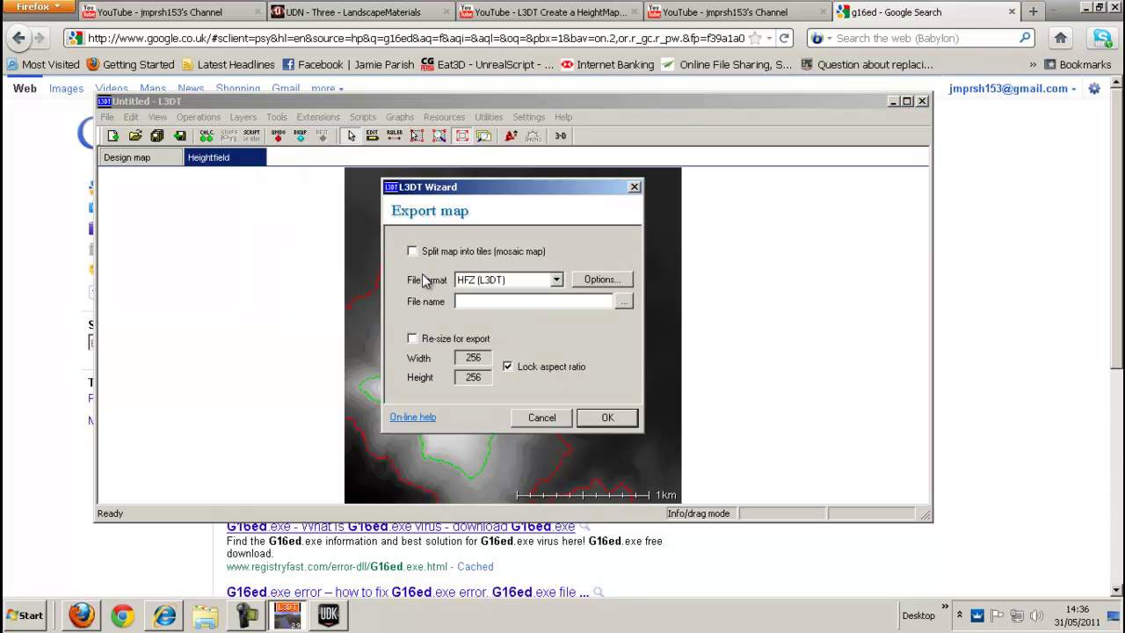
click(558, 281)
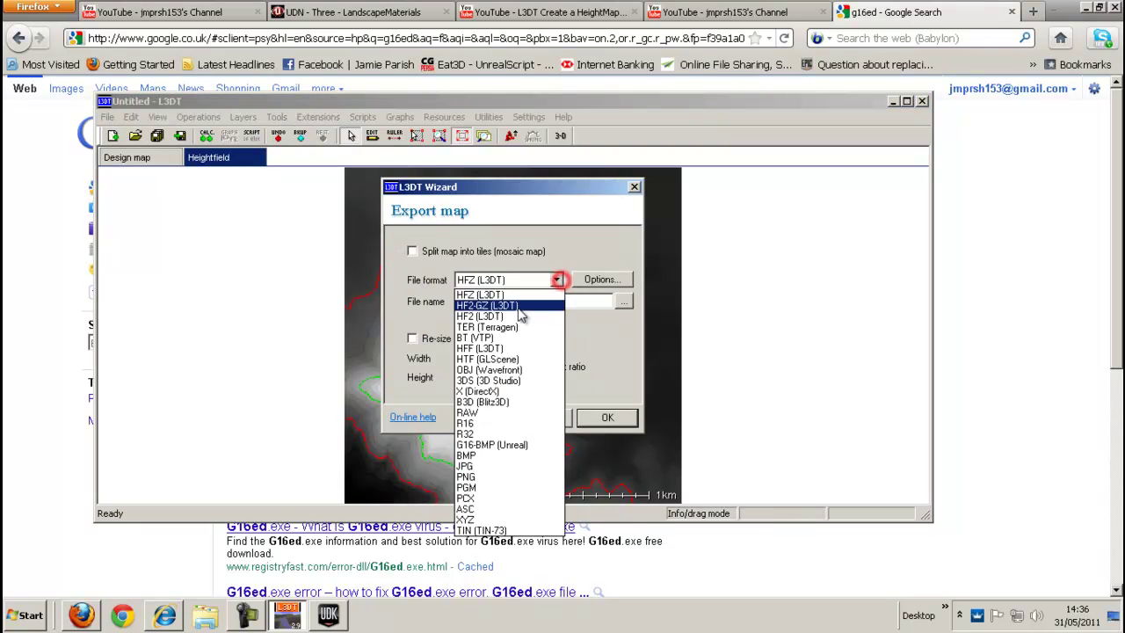
click(486, 413)
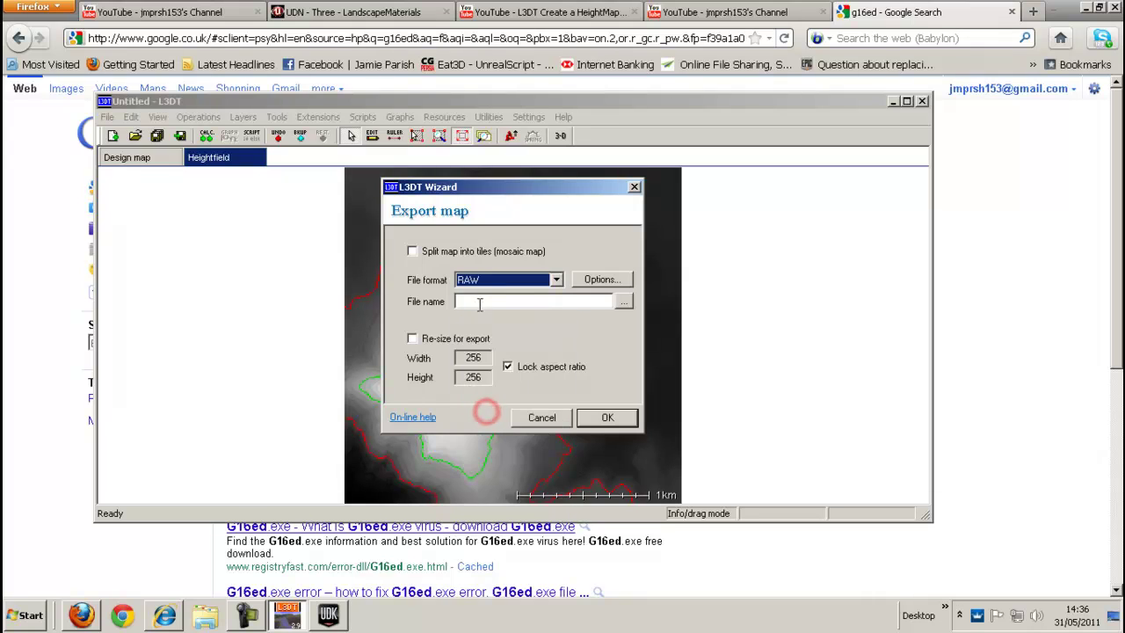
- Save the RAW export to the Desktop as testheightmap and run the export
click(624, 301)
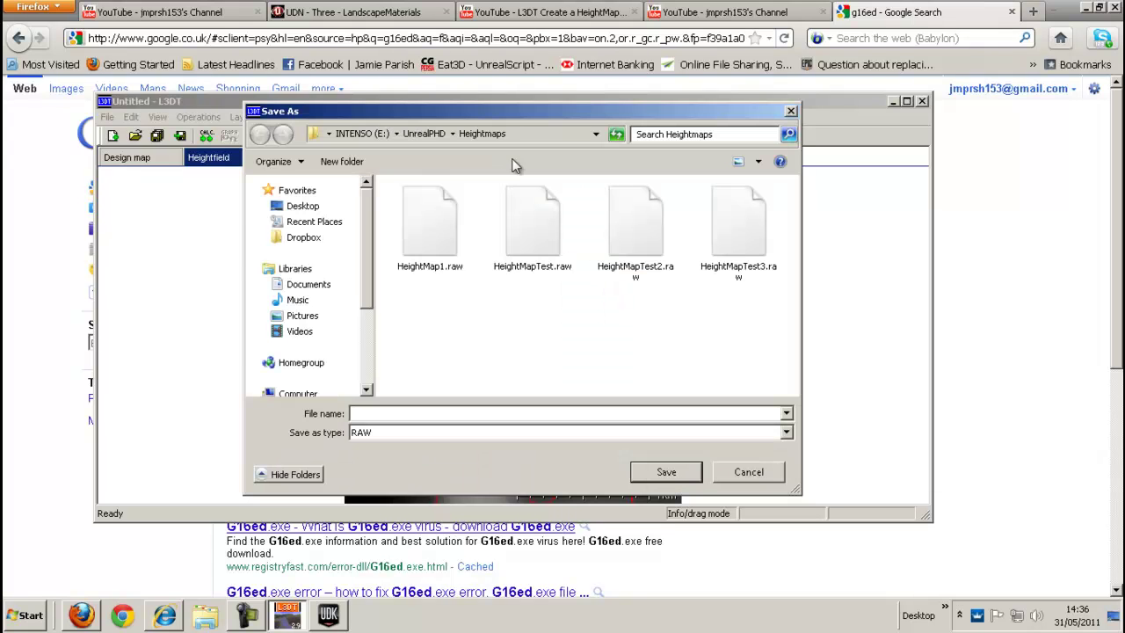
click(307, 209)
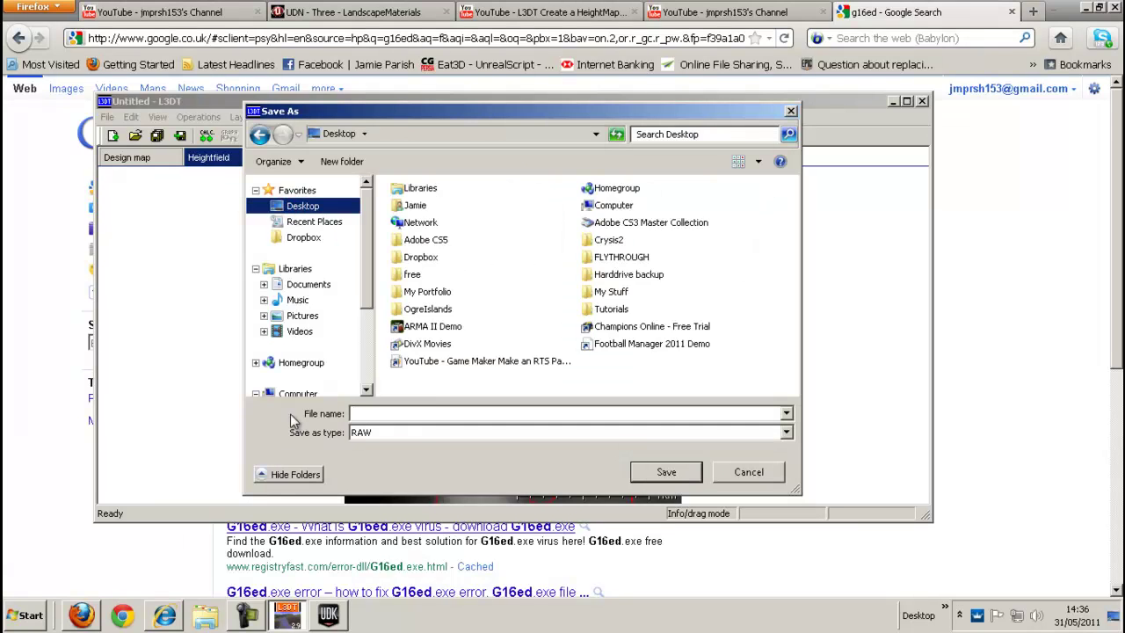
click(418, 413)
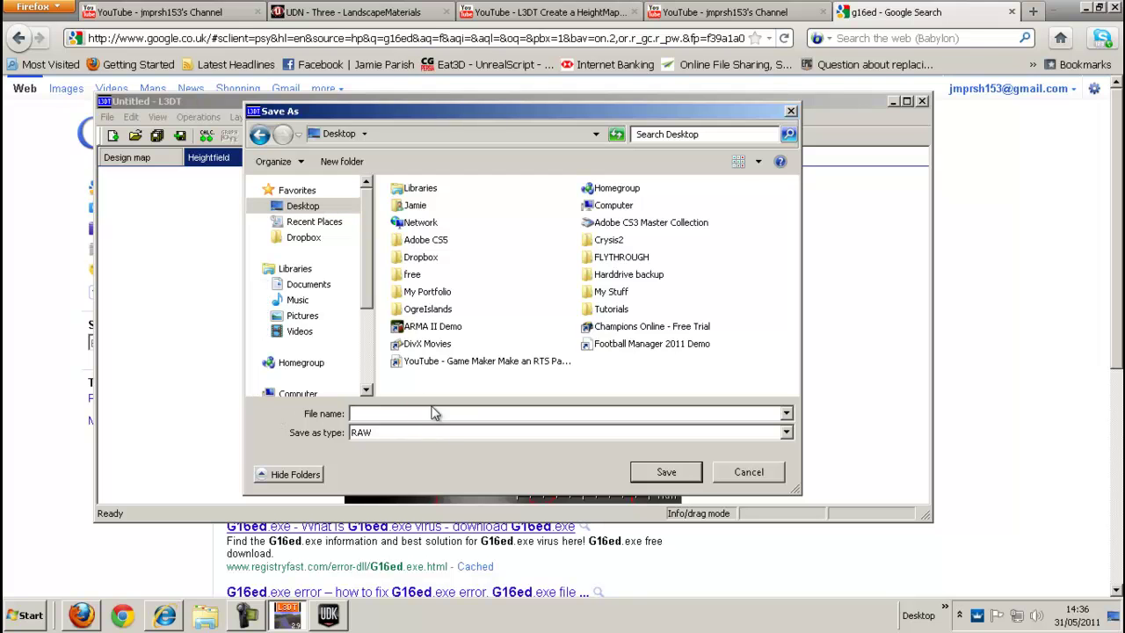
text(testheightmap)
click(693, 477)
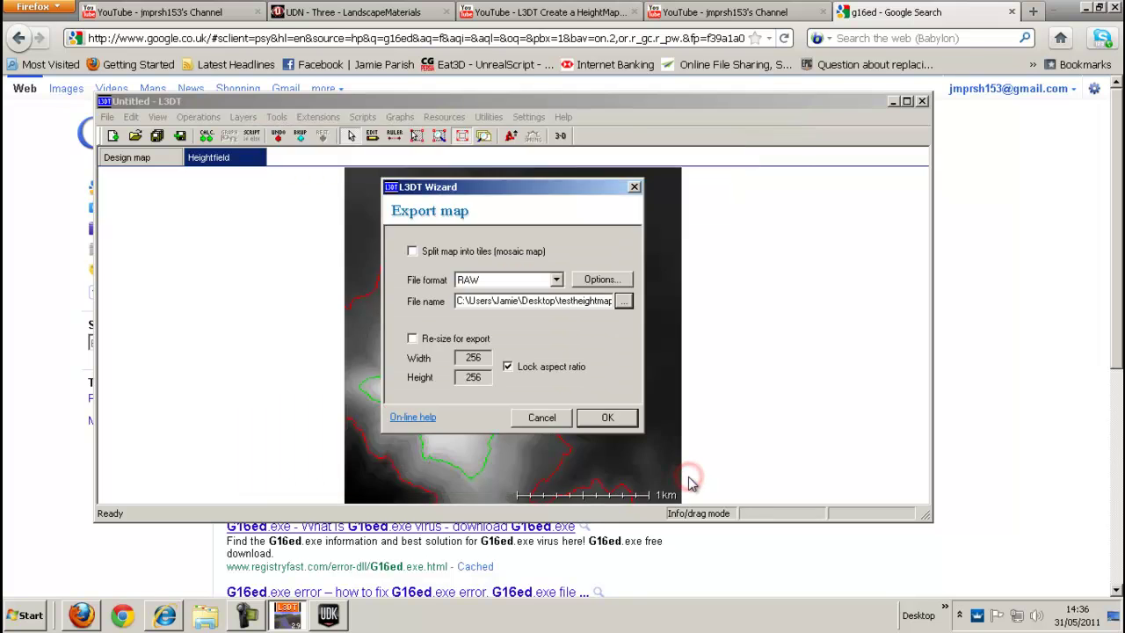
click(607, 417)
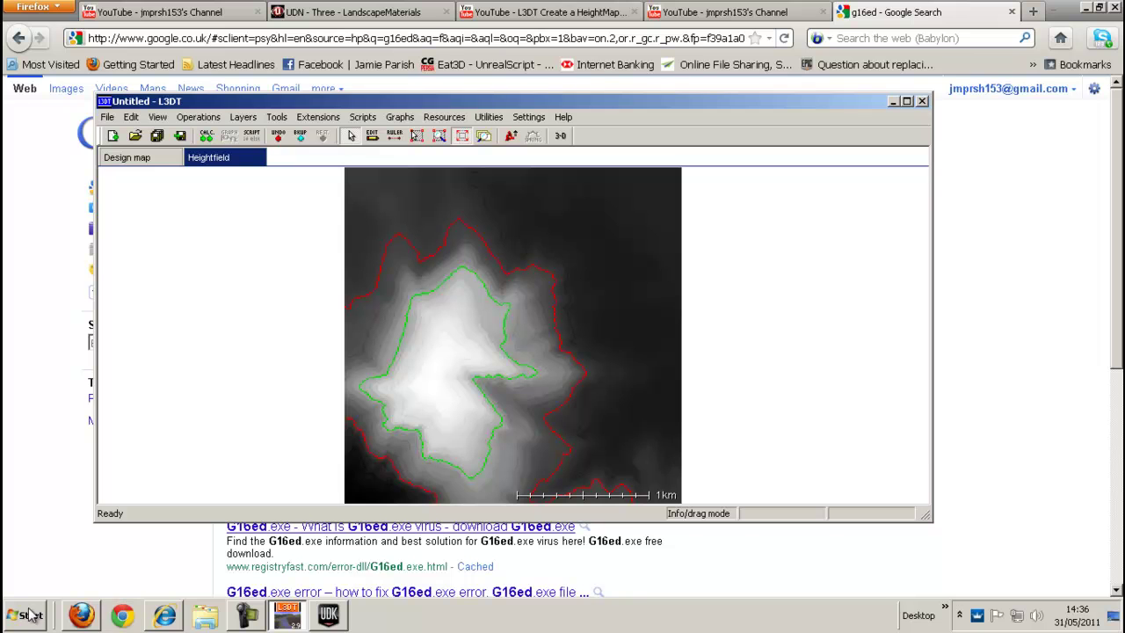
- Launch G16ed from the L3DT Standard 2.9.0.19 folder on INTENSO (E:)
click(29, 614)
click(235, 345)
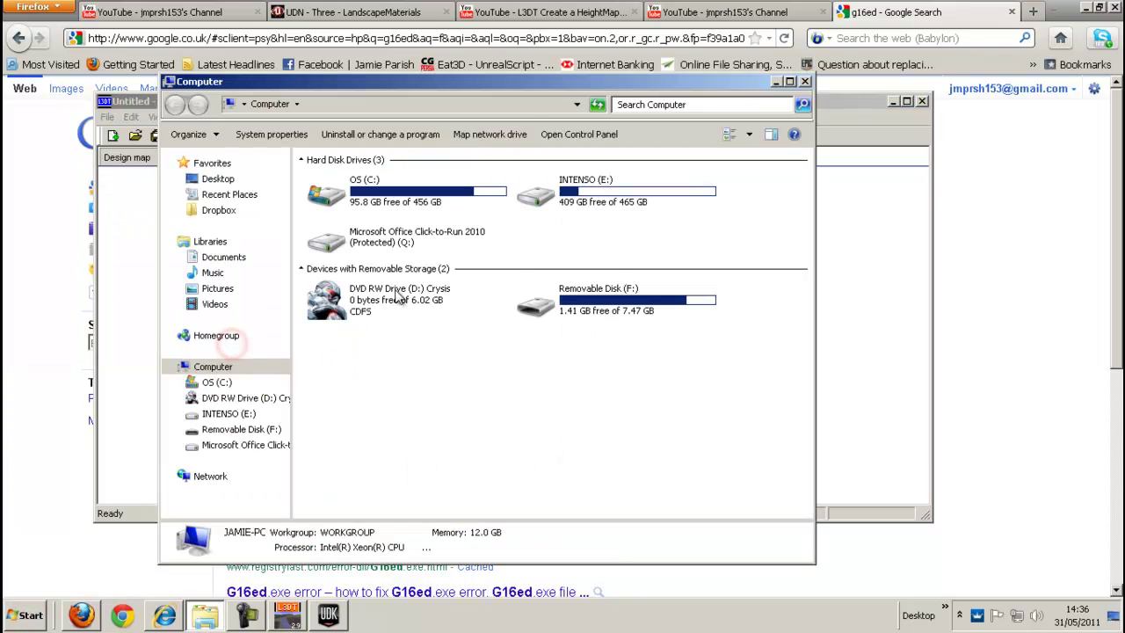
double_click(550, 186)
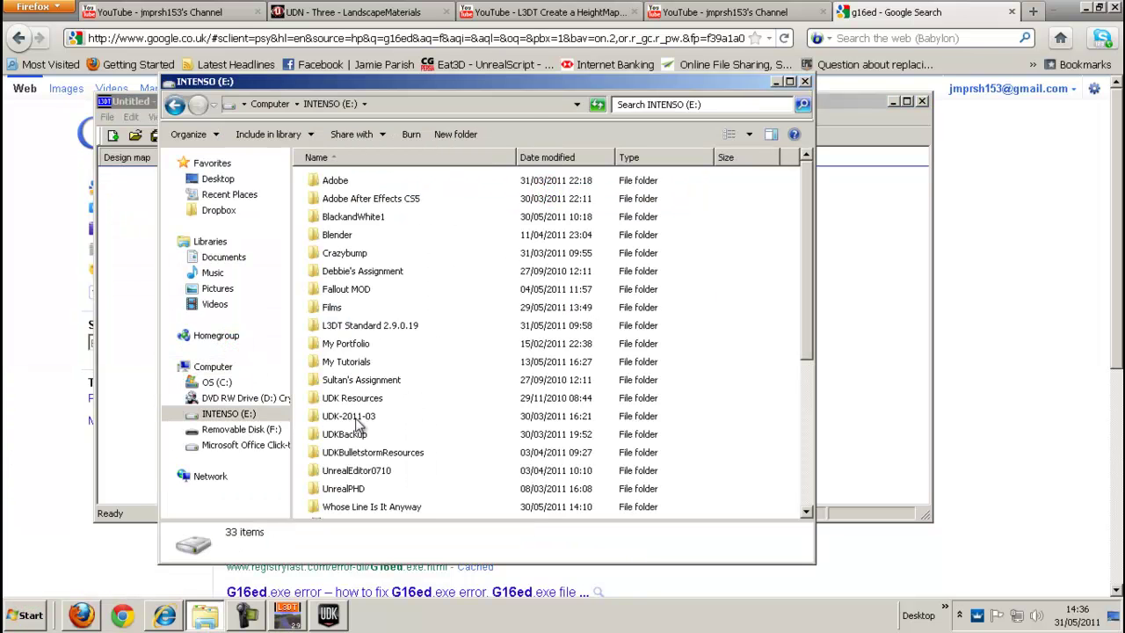
double_click(355, 327)
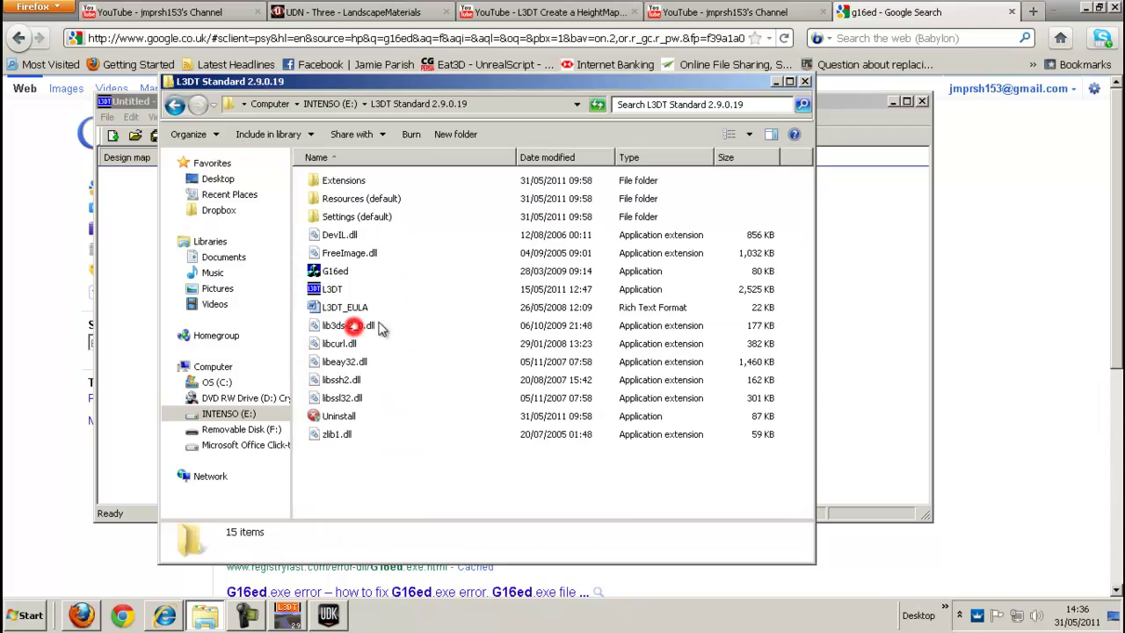
double_click(333, 274)
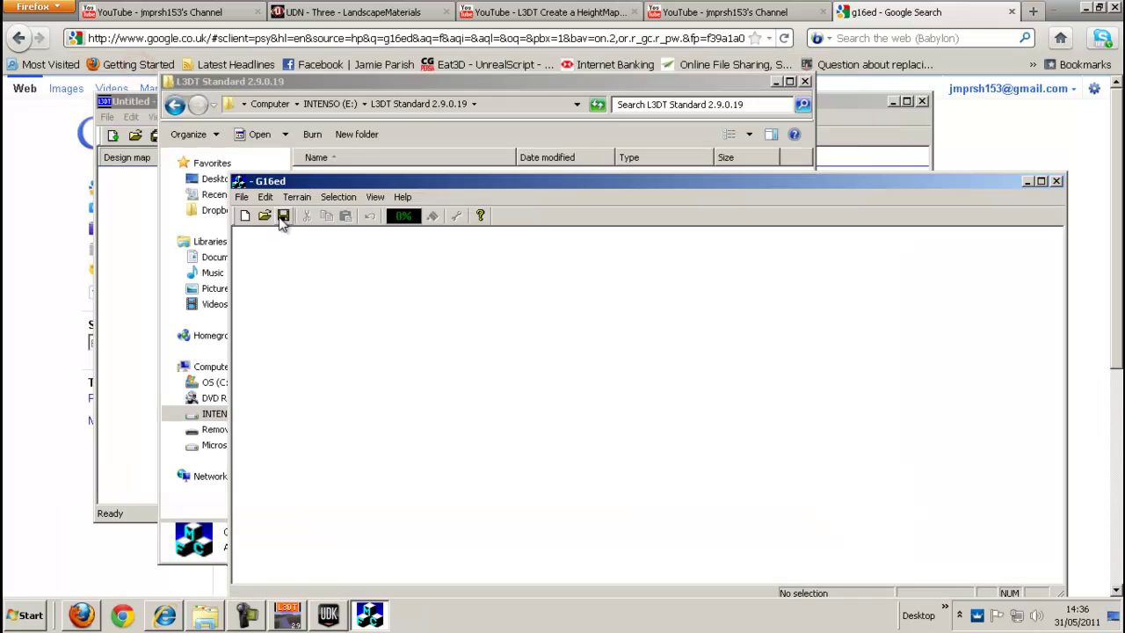
- Start a RAW data import in G16ed and browse for the source folder
click(244, 197)
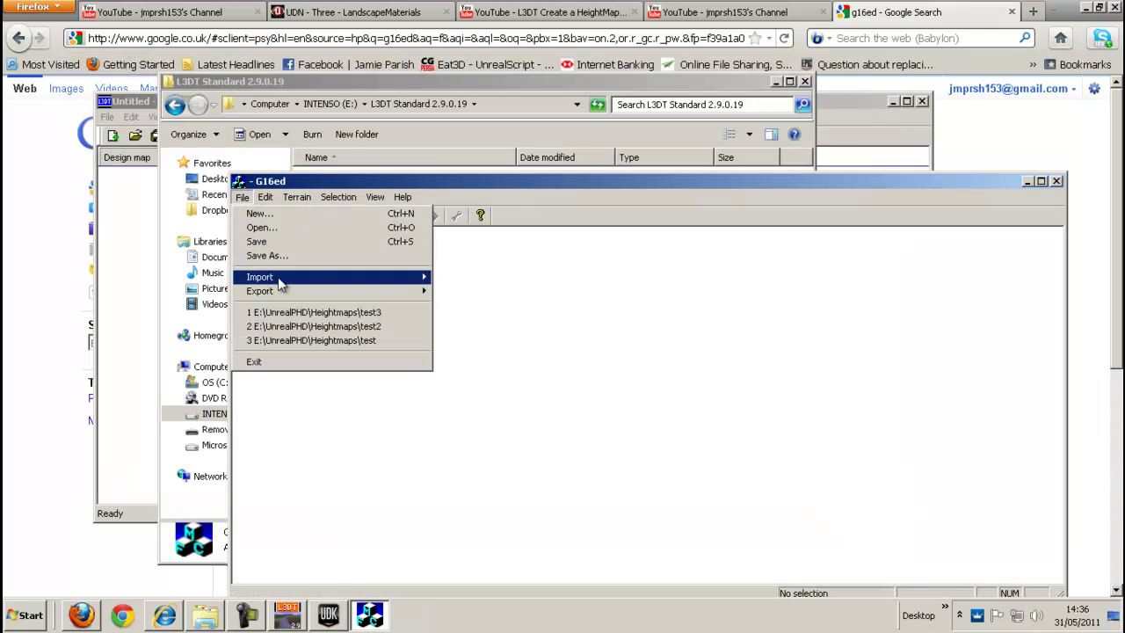
mouse_move(293, 276)
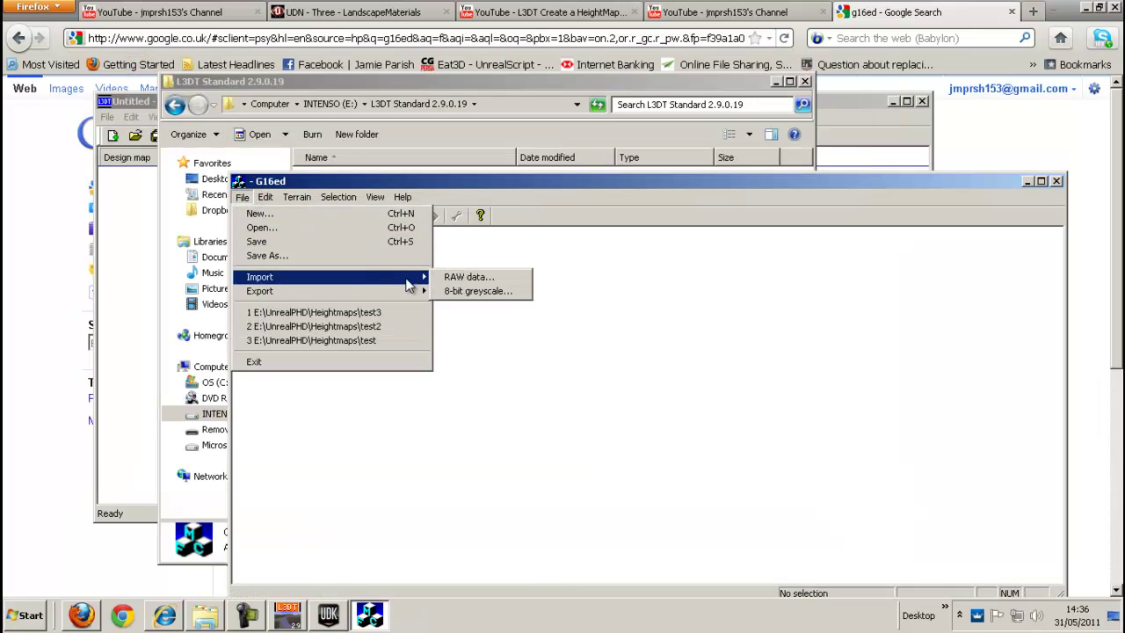
click(475, 279)
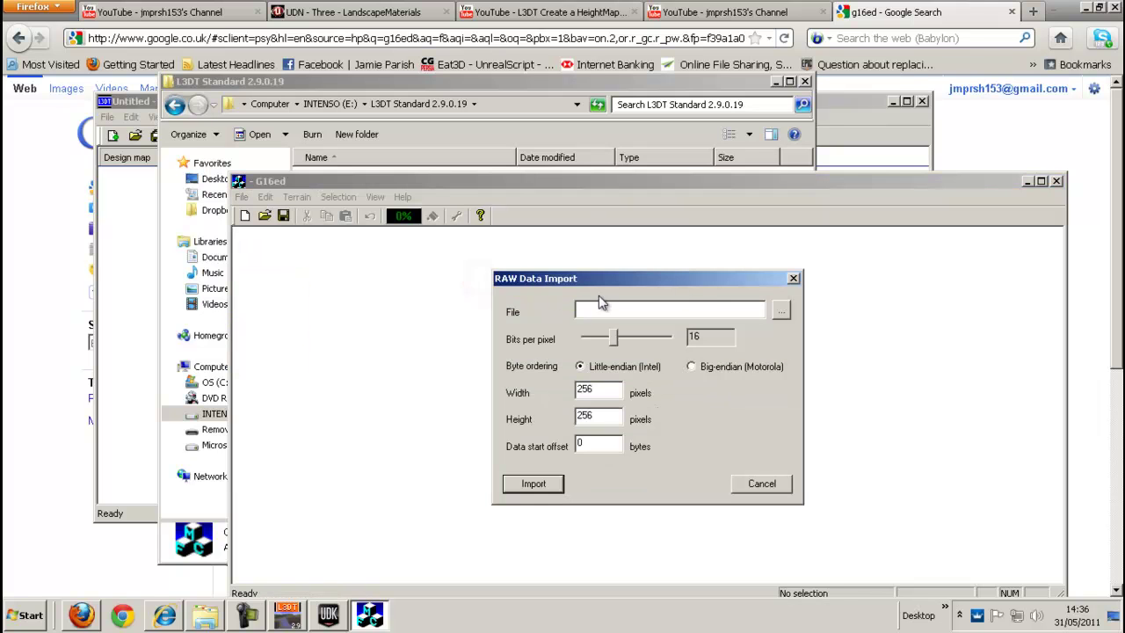
click(779, 308)
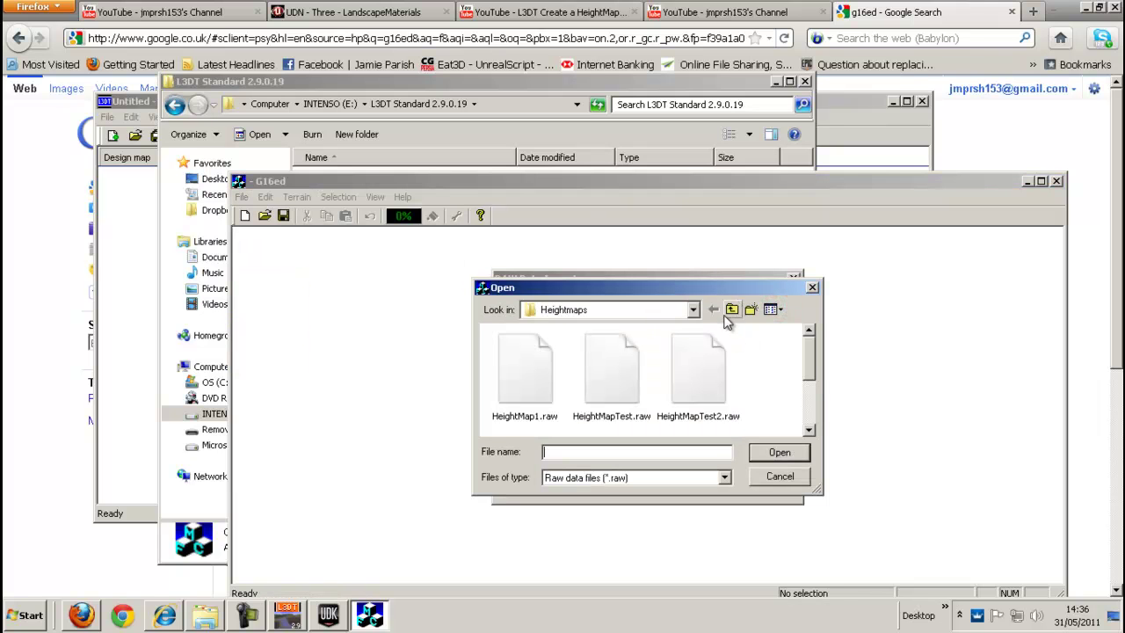
click(692, 313)
scroll(692, 314, up, 1)
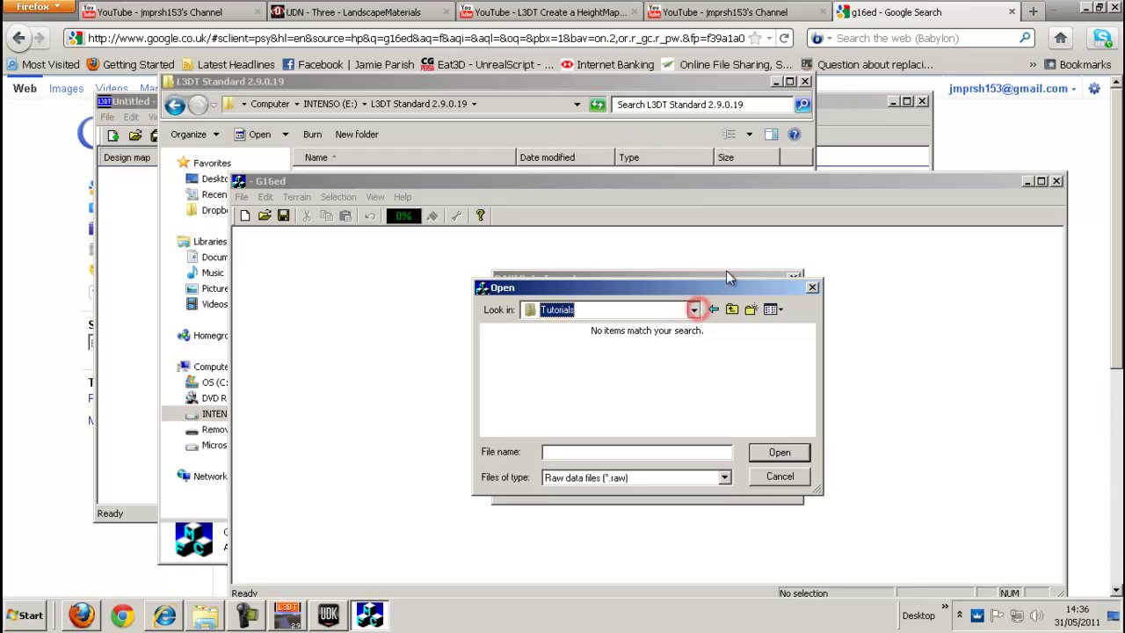
double_click(693, 310)
- Go up to the Desktop, pick testheightmap.raw and import it as 16-bit 256 × 256
click(694, 310)
double_click(693, 310)
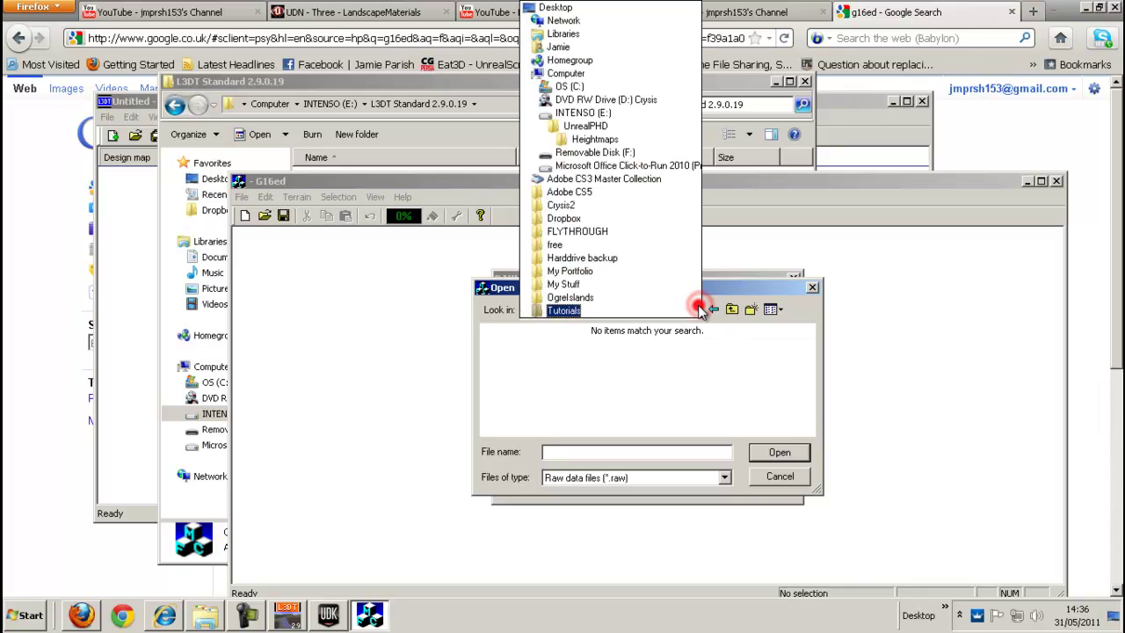
click(693, 310)
click(732, 309)
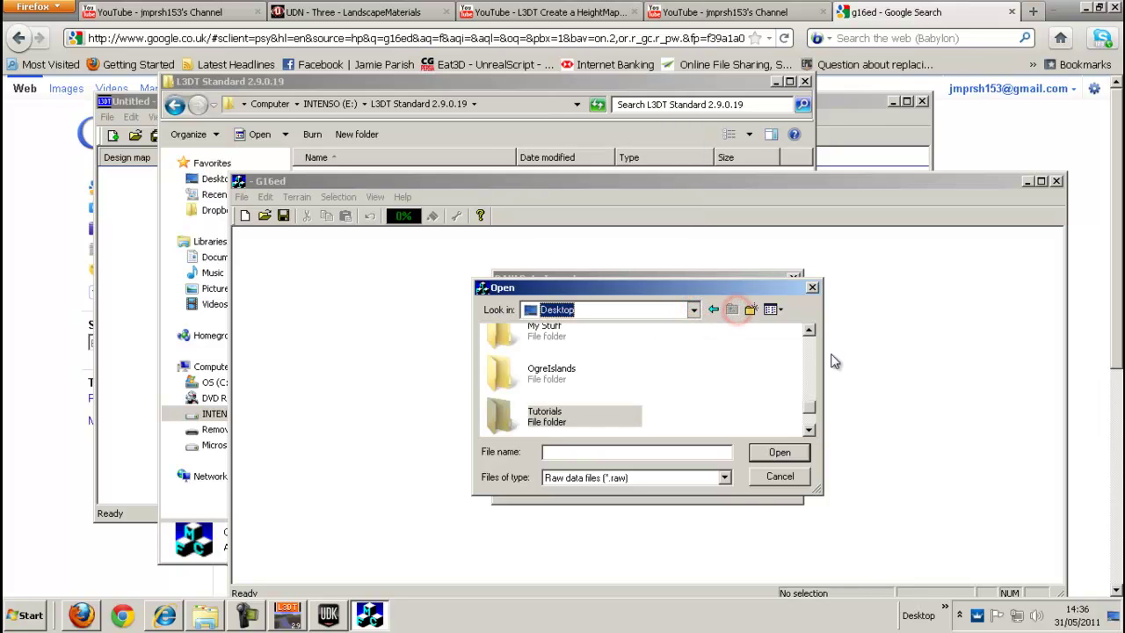
drag(820, 407, 808, 422)
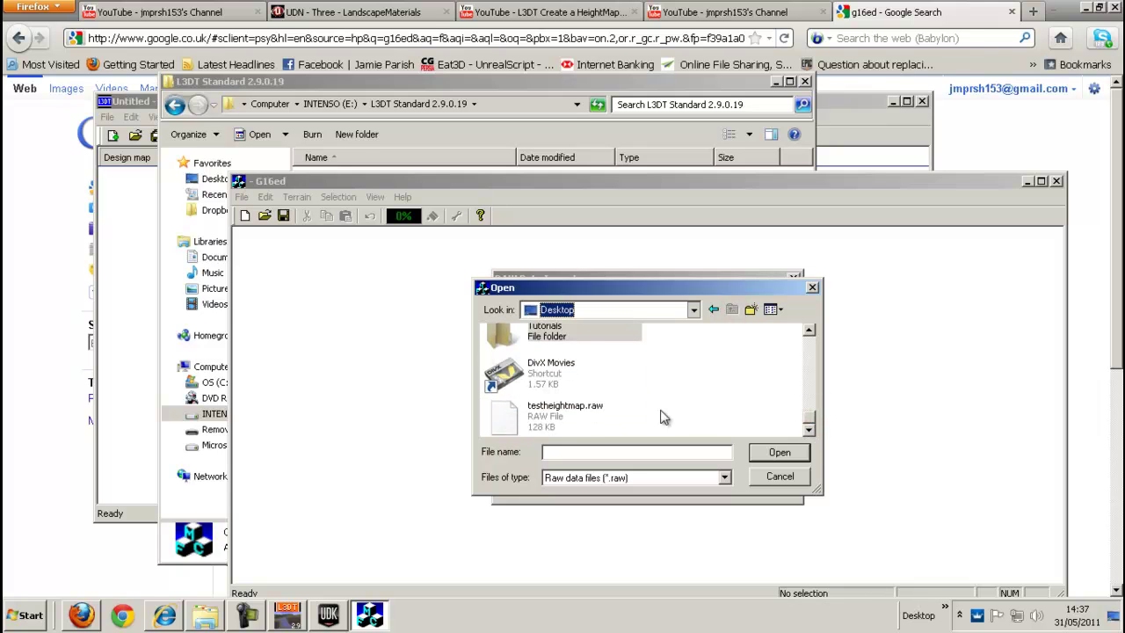
click(545, 424)
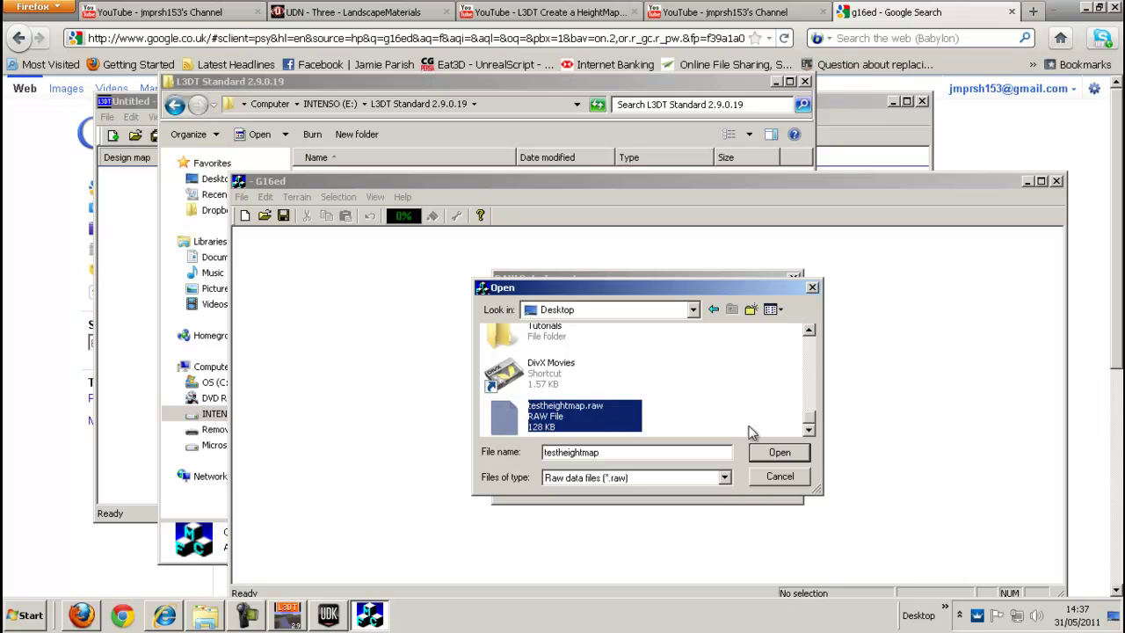
click(773, 456)
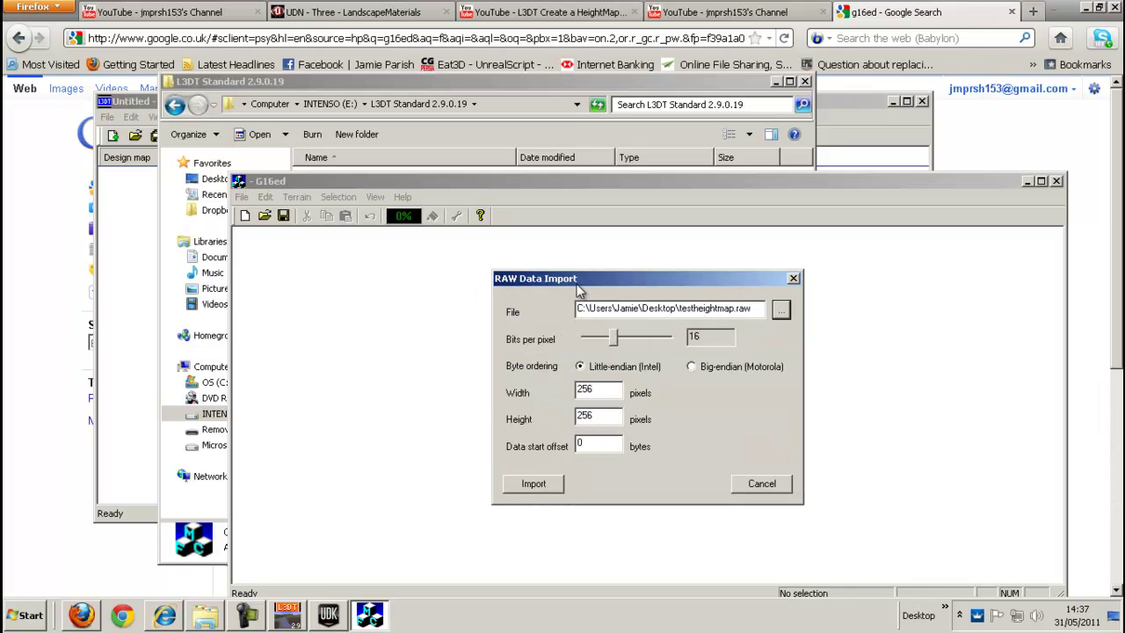
click(531, 484)
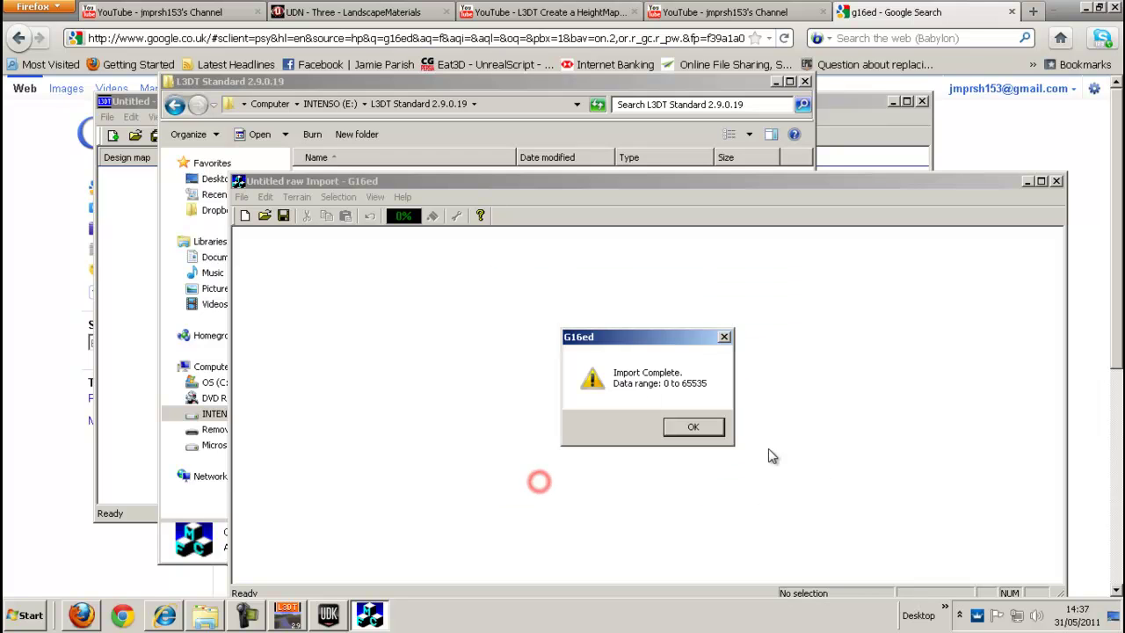
- Dismiss the import message and resize the terrain to 65 × 65
click(686, 428)
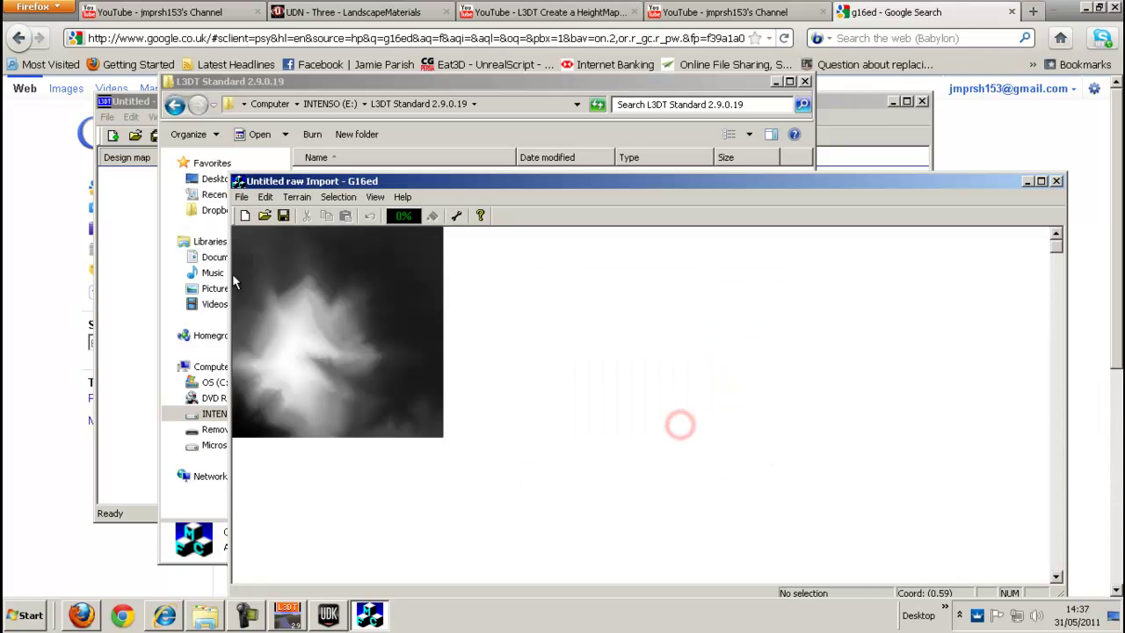
click(297, 197)
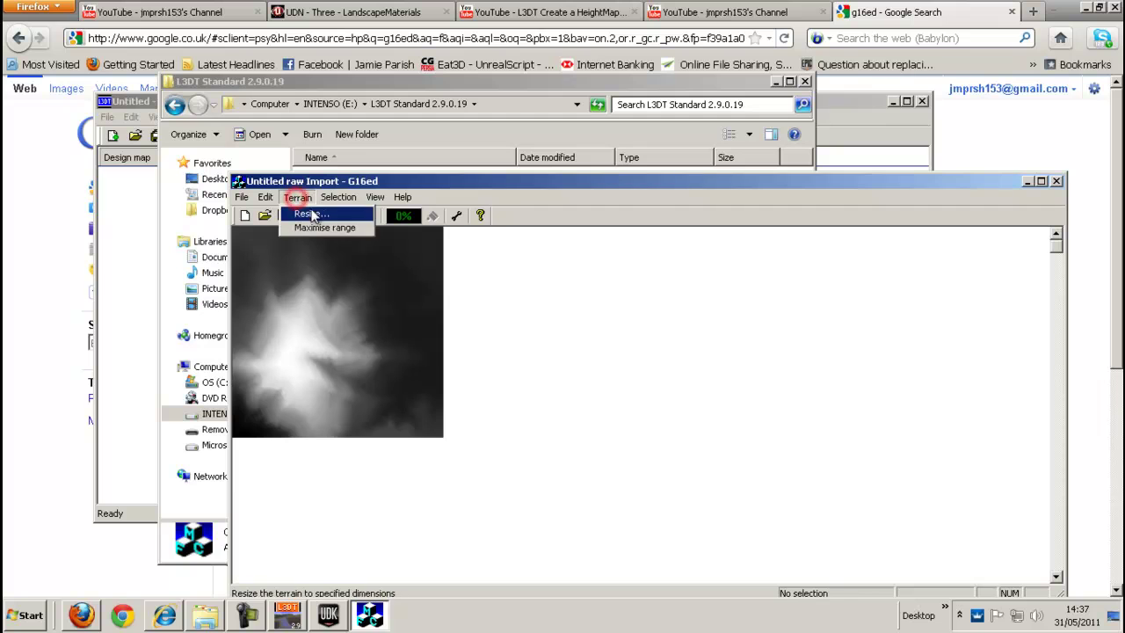
click(303, 214)
drag(633, 347, 617, 351)
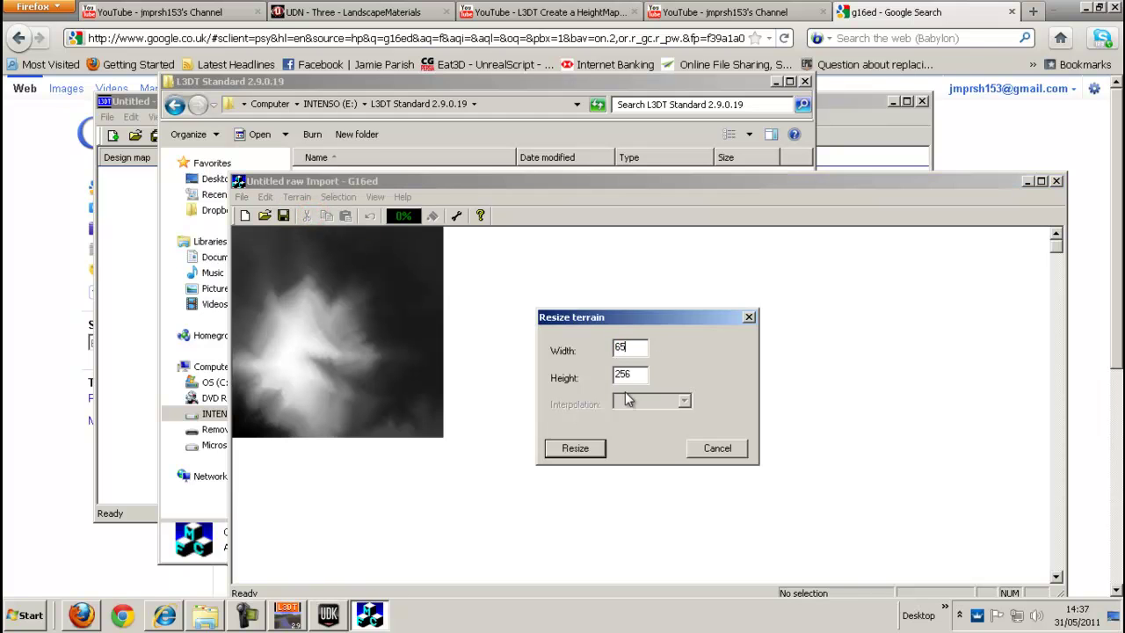
drag(631, 376, 585, 377)
text(65)
click(573, 450)
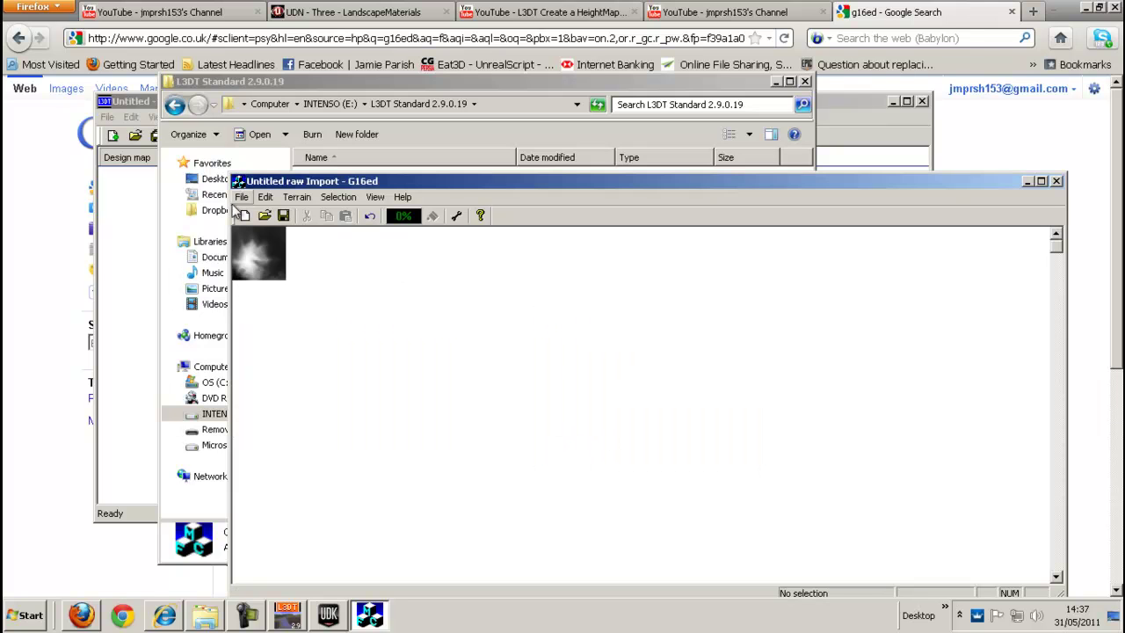
- Save the resized heightmap to the Desktop as testheightmap in G16 bmp format
click(241, 197)
click(266, 256)
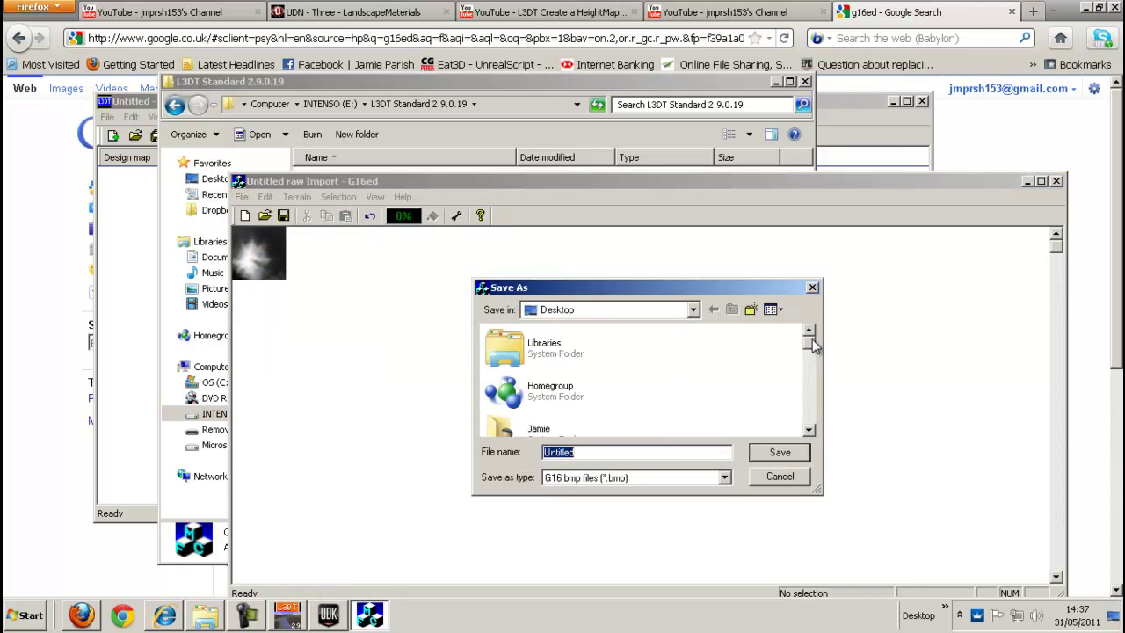
scroll(810, 342, down, 5)
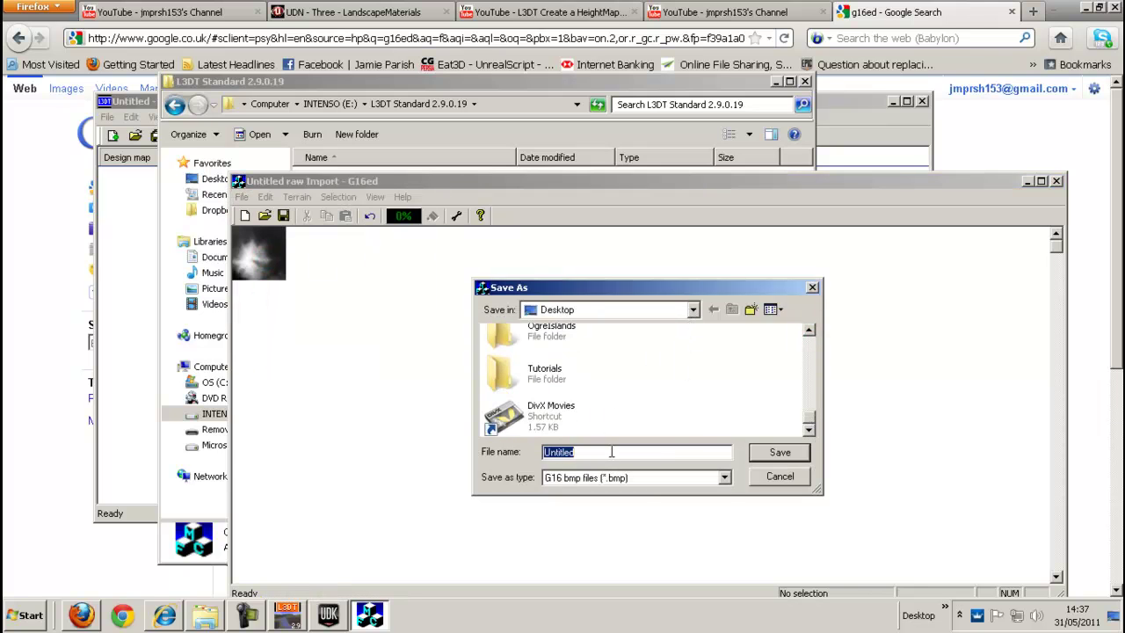
text(test)
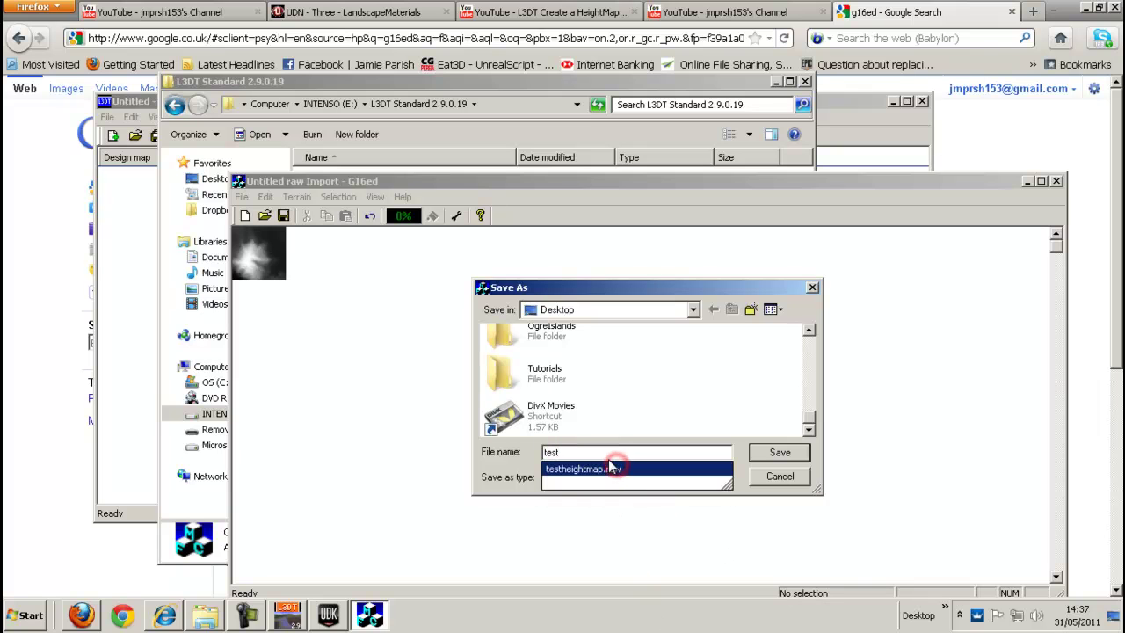
click(619, 471)
click(625, 449)
key(BackSpace)
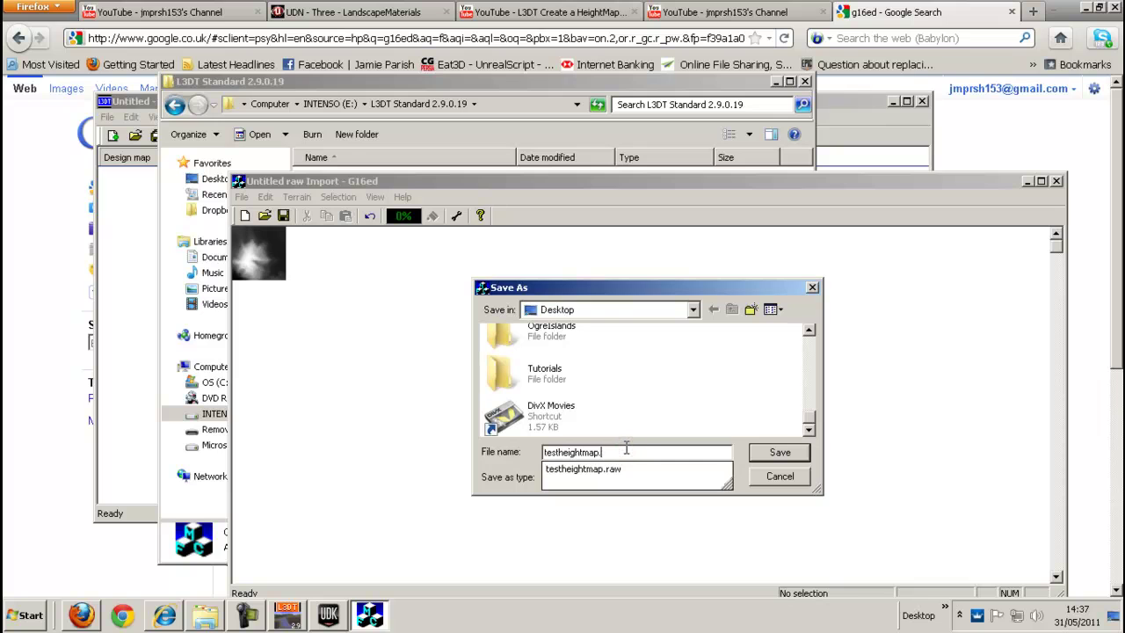
click(779, 452)
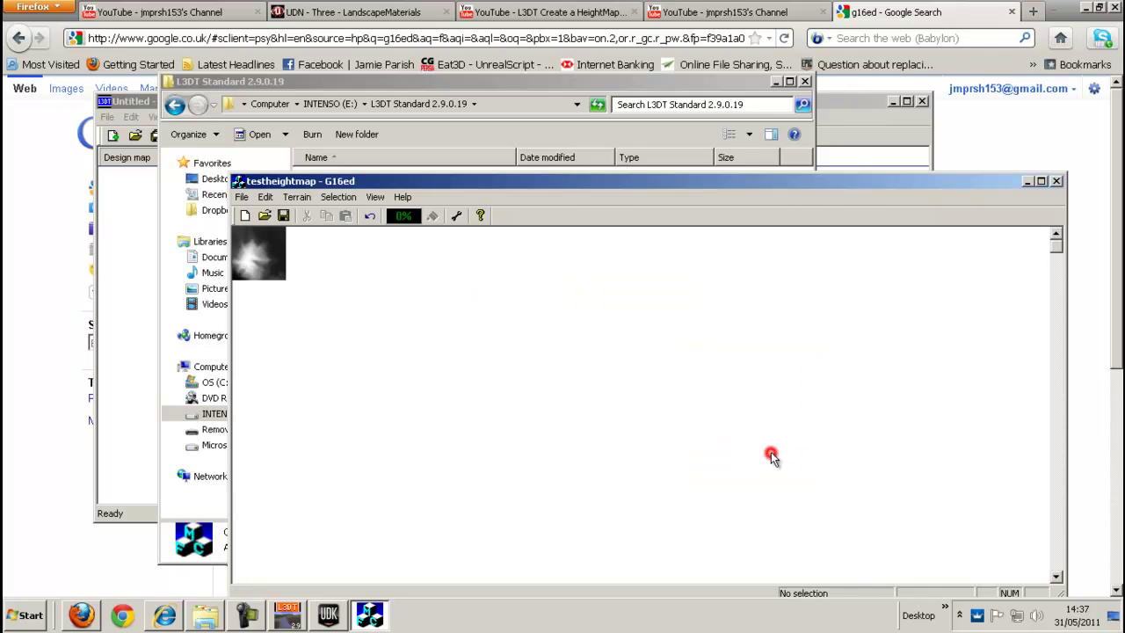
- Close G16ed and the folder window, minimize Firefox, and quit L3DT without saving
click(1058, 181)
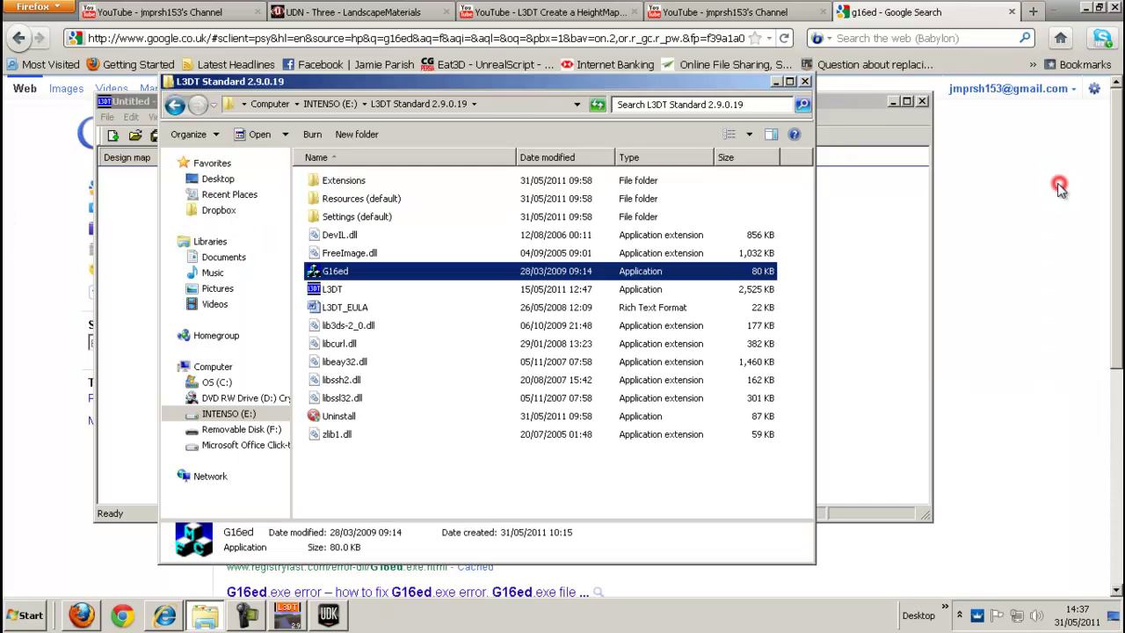
click(804, 81)
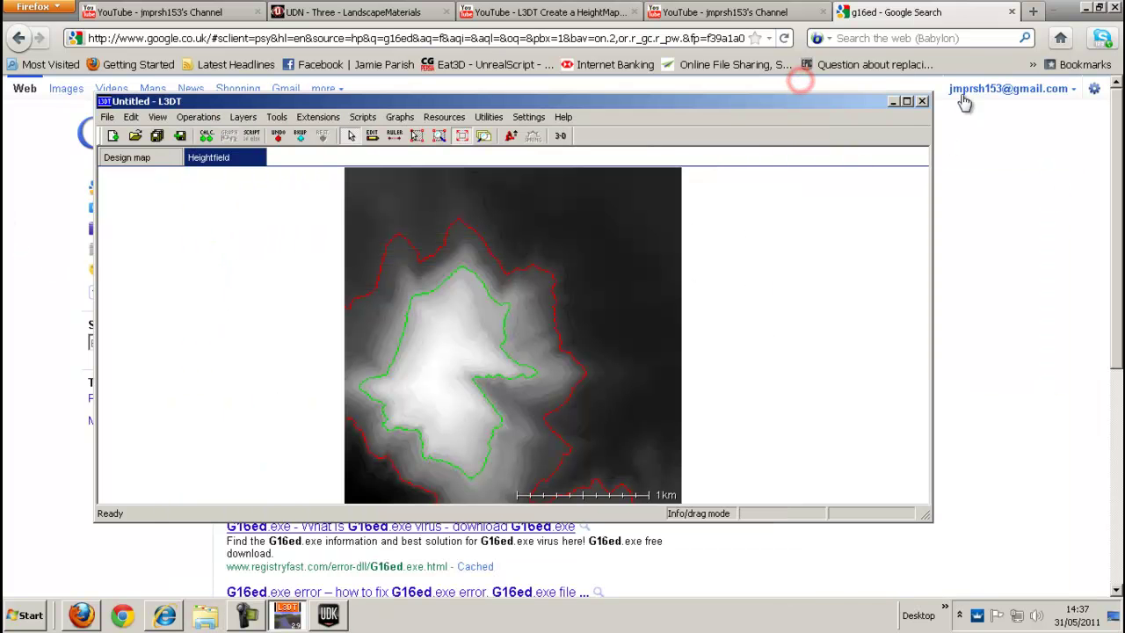
click(1084, 7)
click(922, 101)
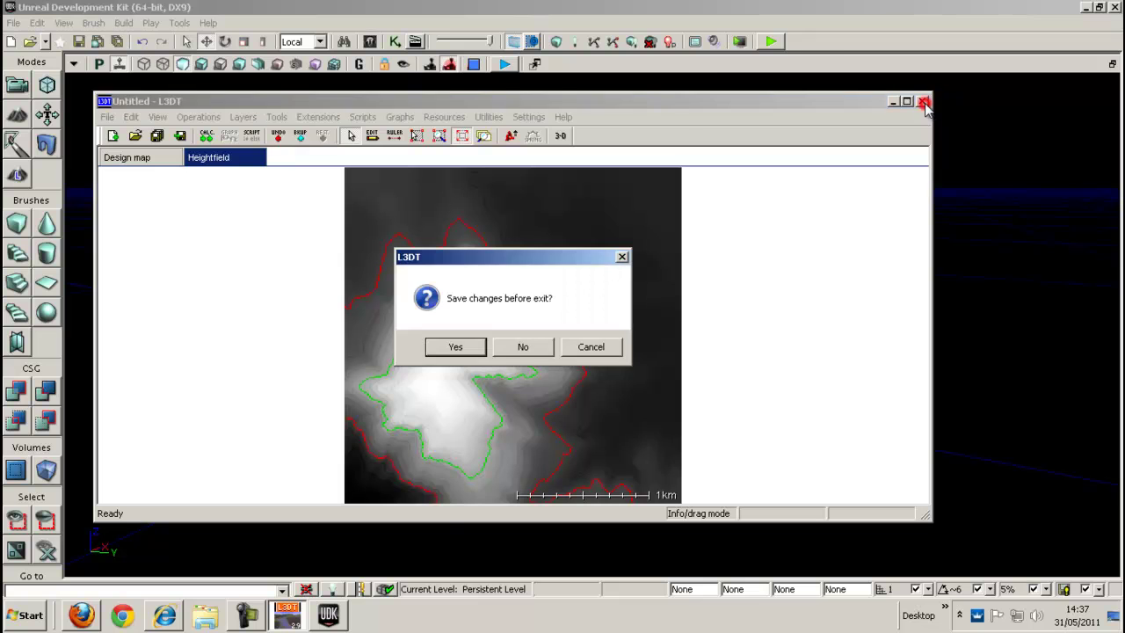
click(519, 350)
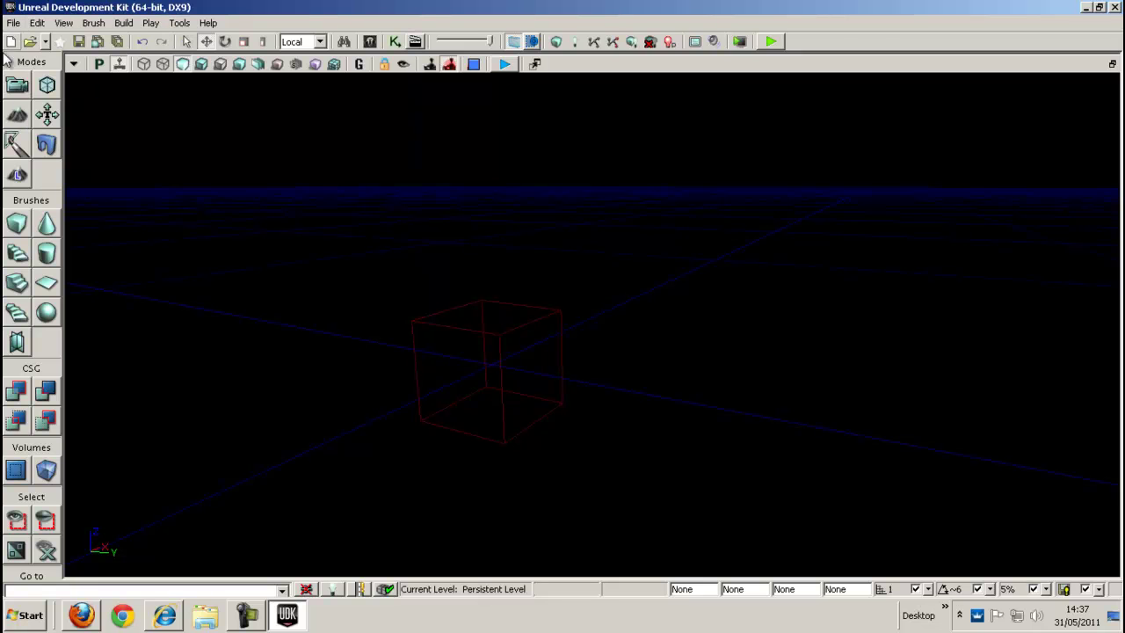
- Import the Desktop's testheightmap BMP as a height-map-only terrain named Terrain_0
click(17, 120)
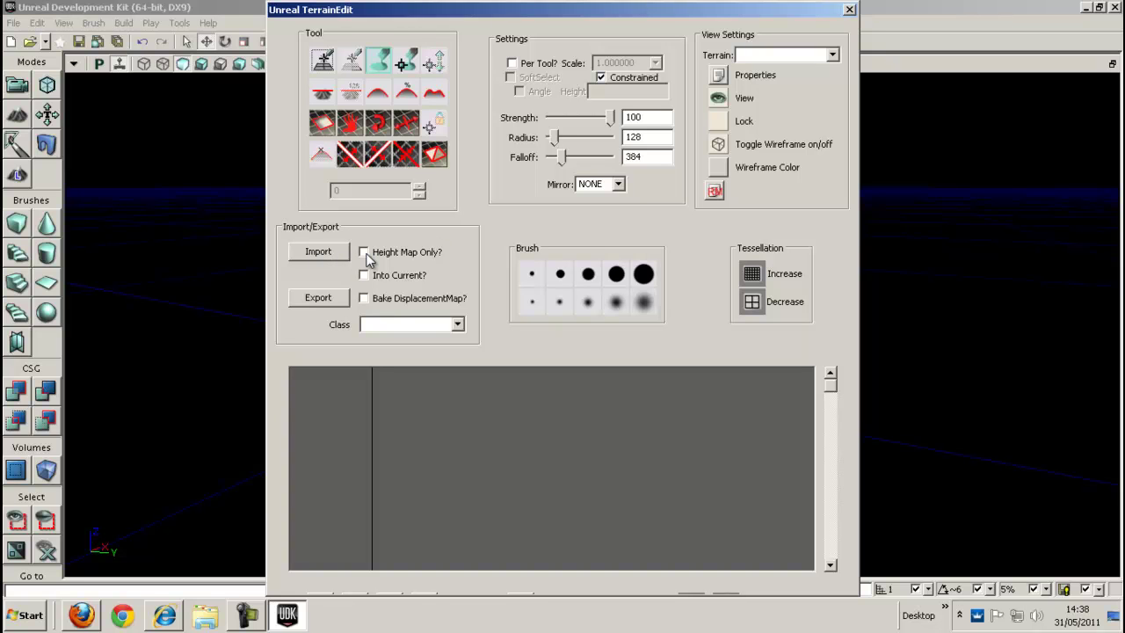
click(318, 252)
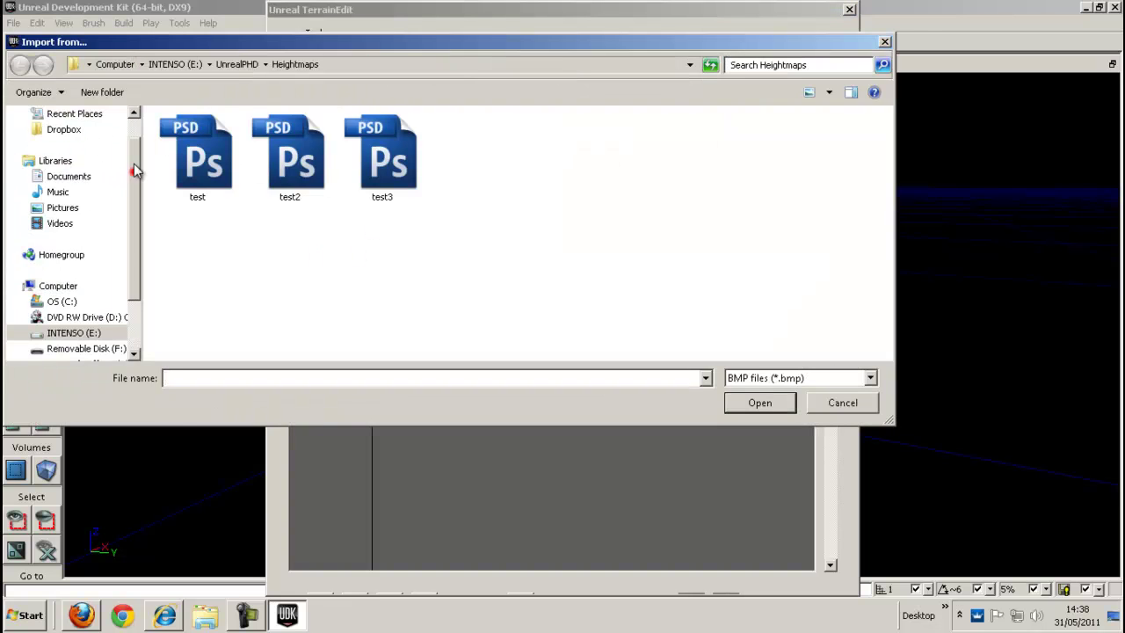
drag(134, 172, 89, 143)
click(88, 138)
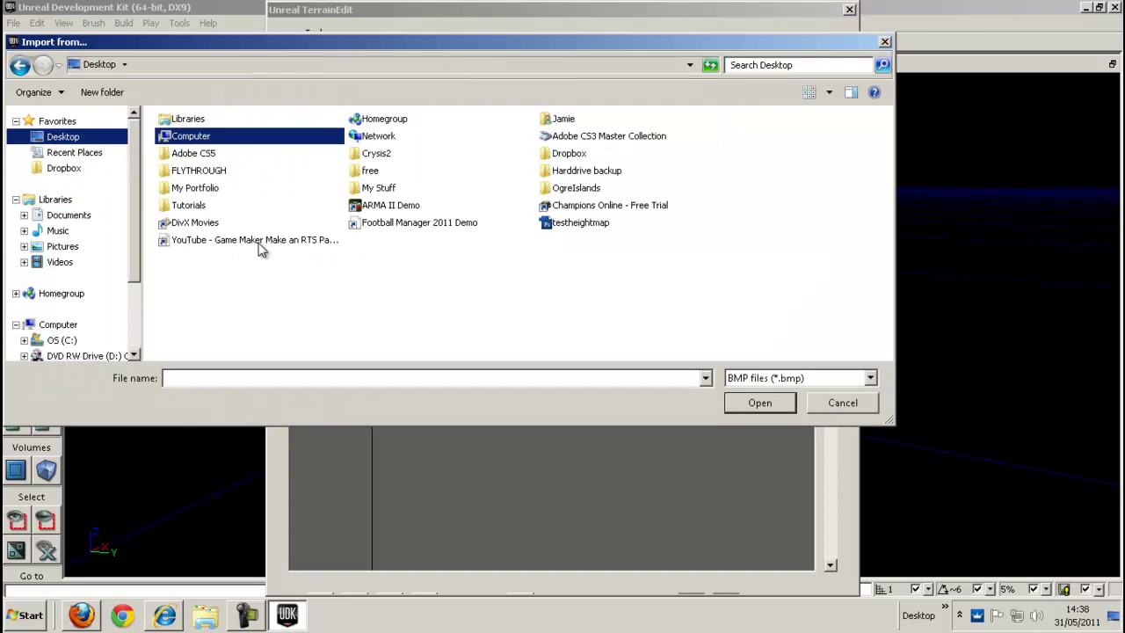
click(573, 224)
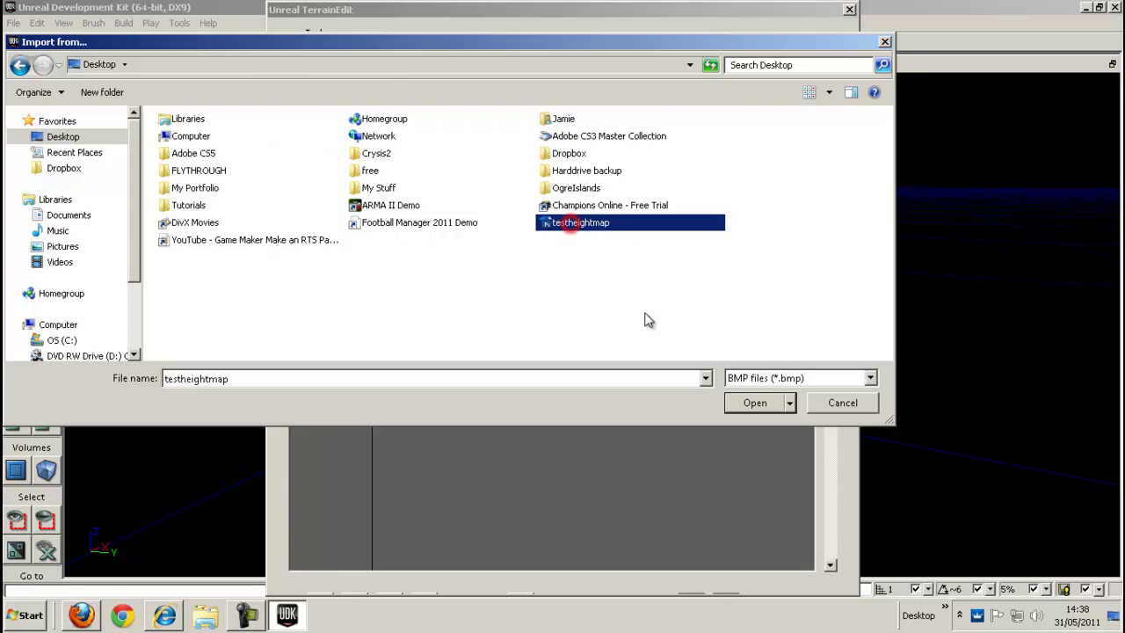
click(754, 402)
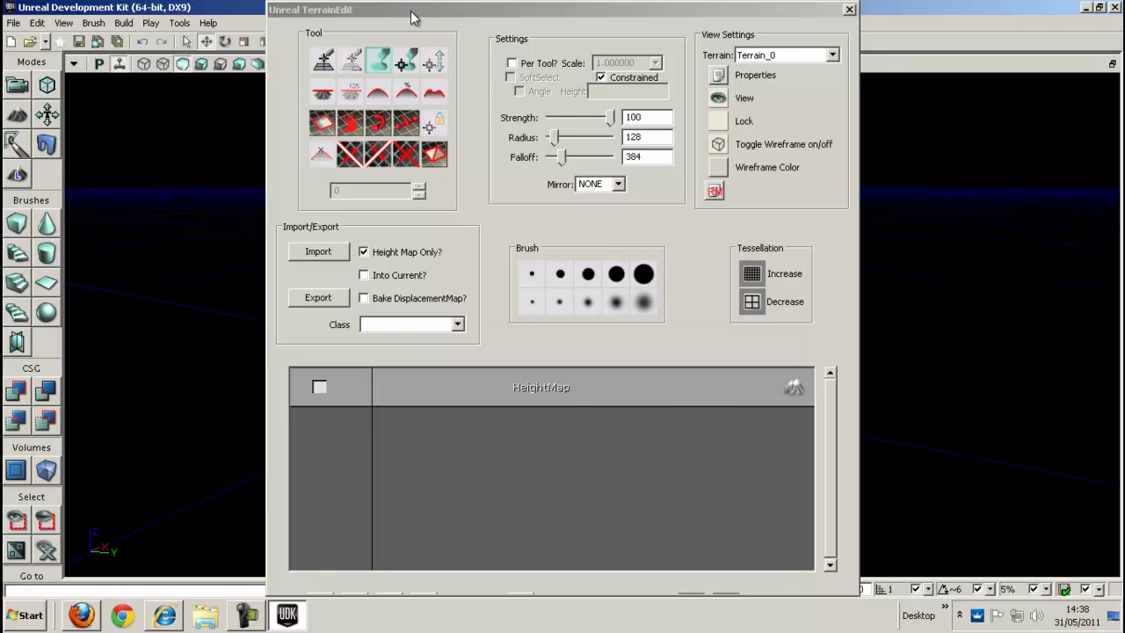
drag(413, 18, 380, 88)
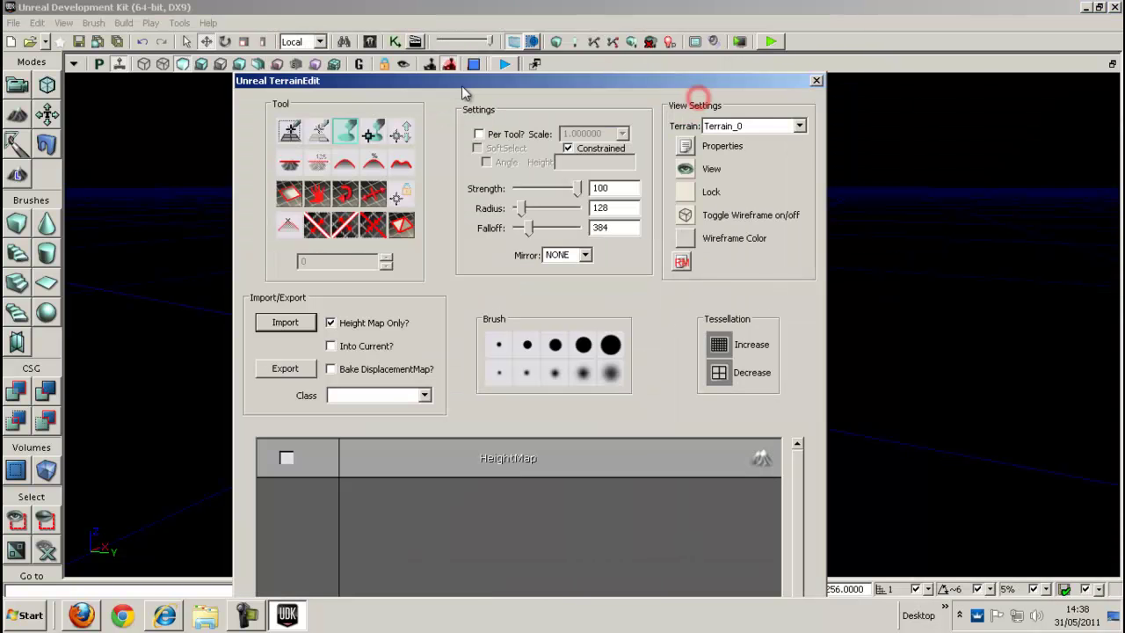
- Close the terrain editor and scale Terrain_0's Z from 256 down to about 10.34
click(815, 81)
drag(686, 502, 765, 153)
click(263, 41)
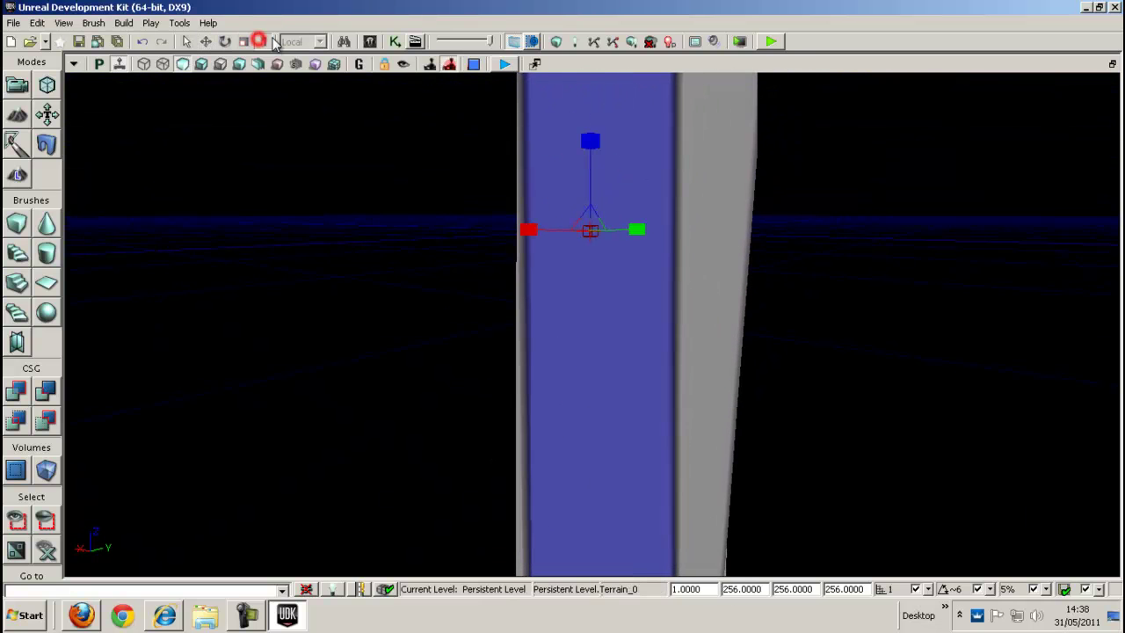
drag(596, 137, 569, 171)
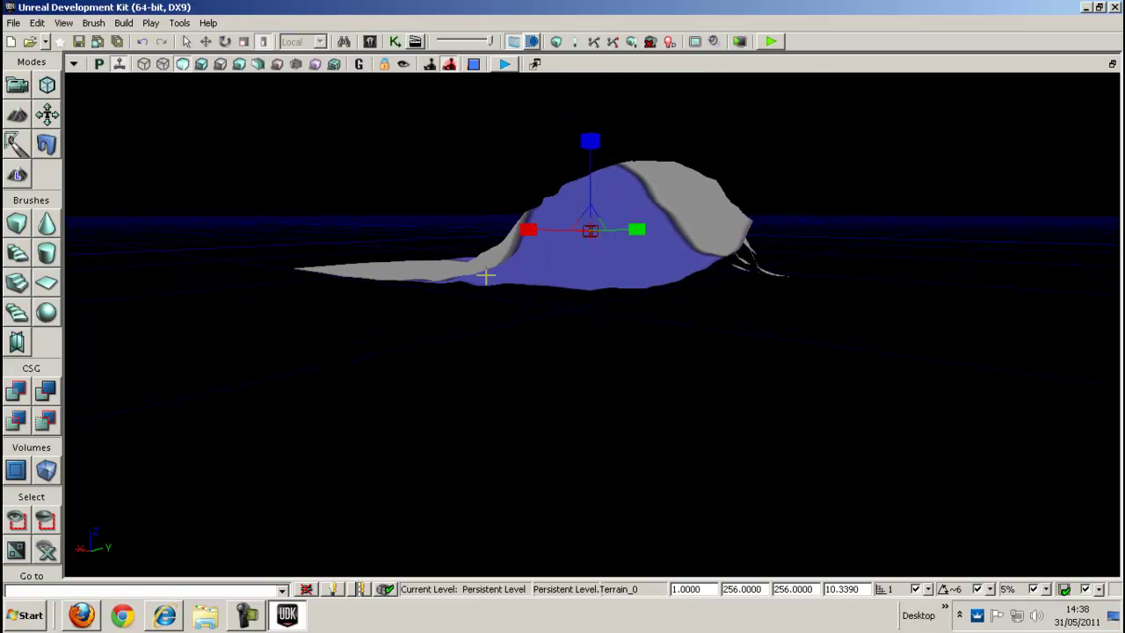
- Fly the camera closer to and around the flattened ridge to inspect it
drag(486, 276, 1108, 370)
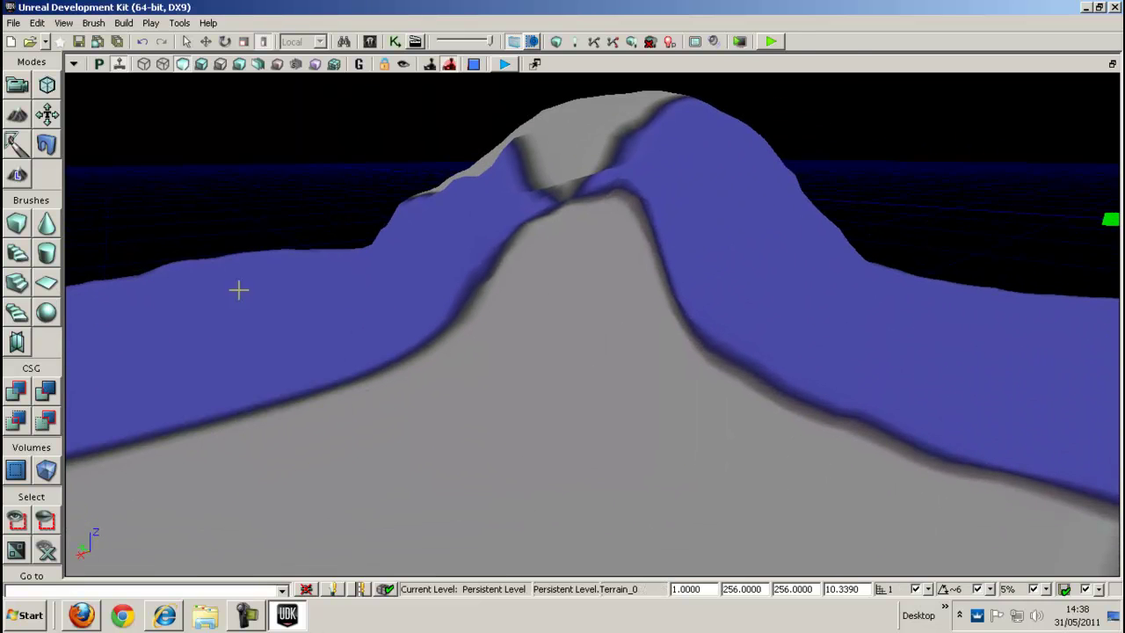
drag(532, 327, 417, 409)
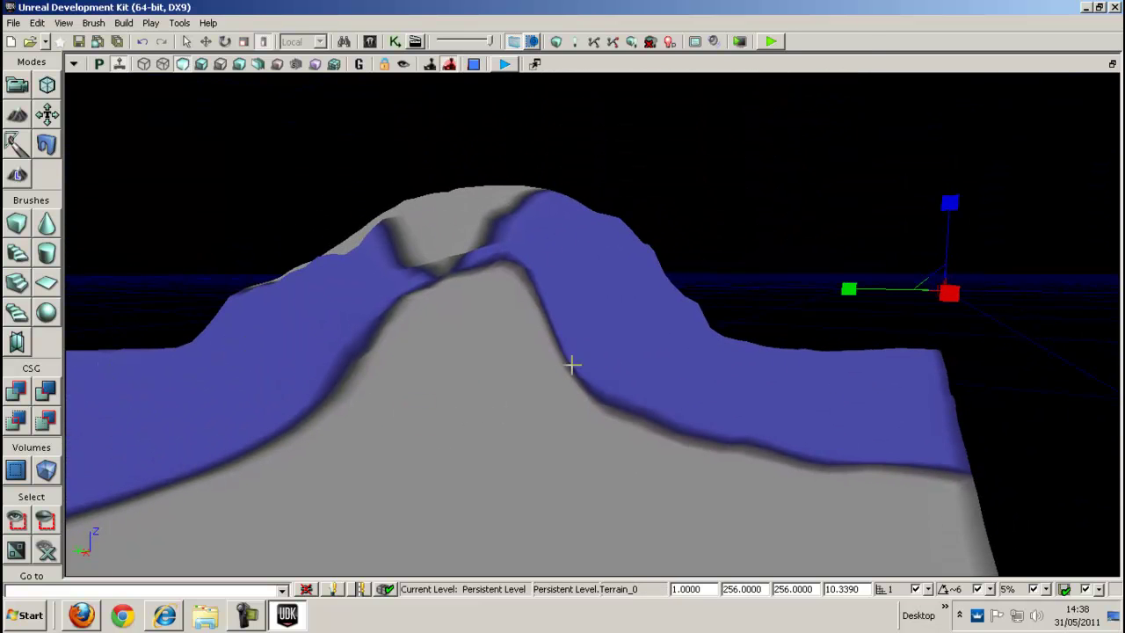
drag(572, 365, 532, 389)
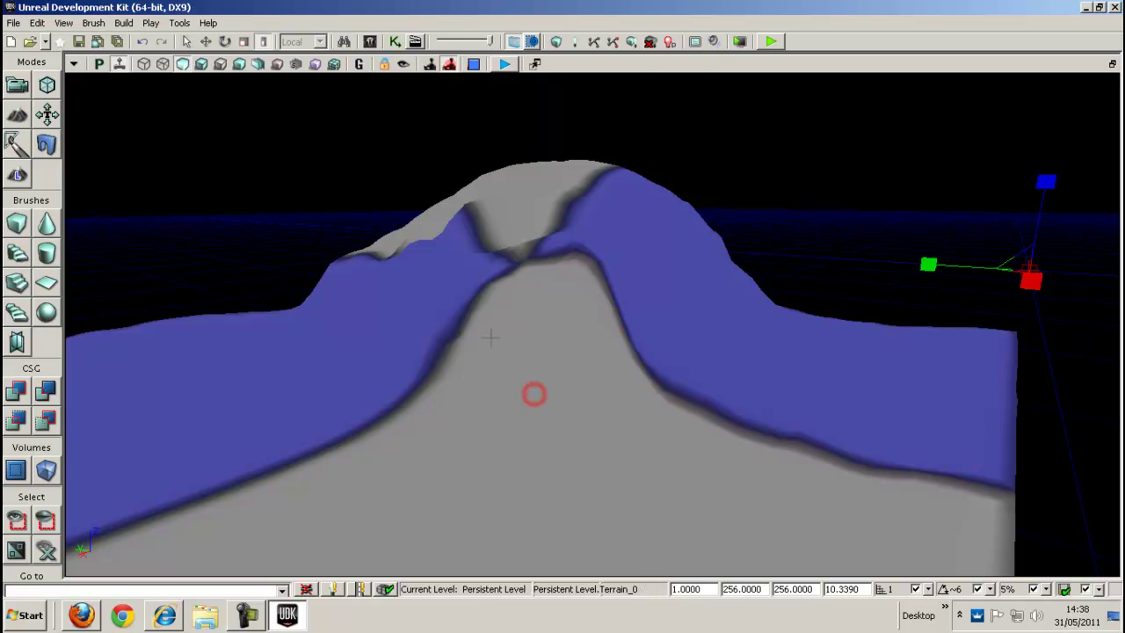
- Add a DominantDirectionalLight to the level from the viewport's Add Actor menu
right_click(491, 336)
click(418, 382)
drag(417, 383, 586, 452)
right_click(540, 413)
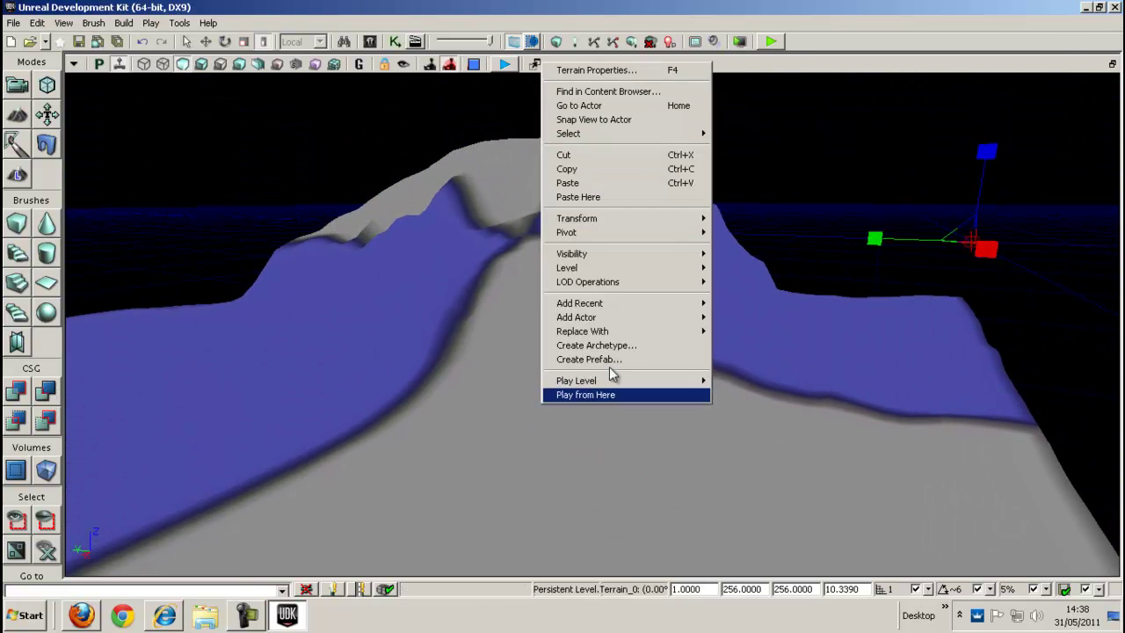
mouse_move(634, 316)
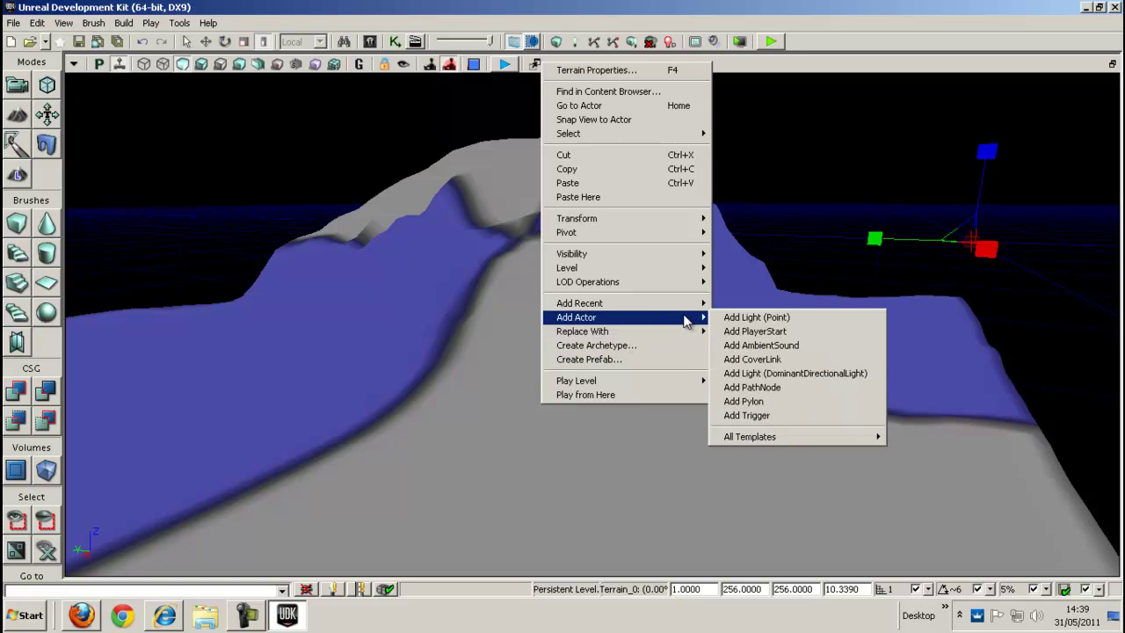
click(760, 374)
drag(347, 133, 346, 133)
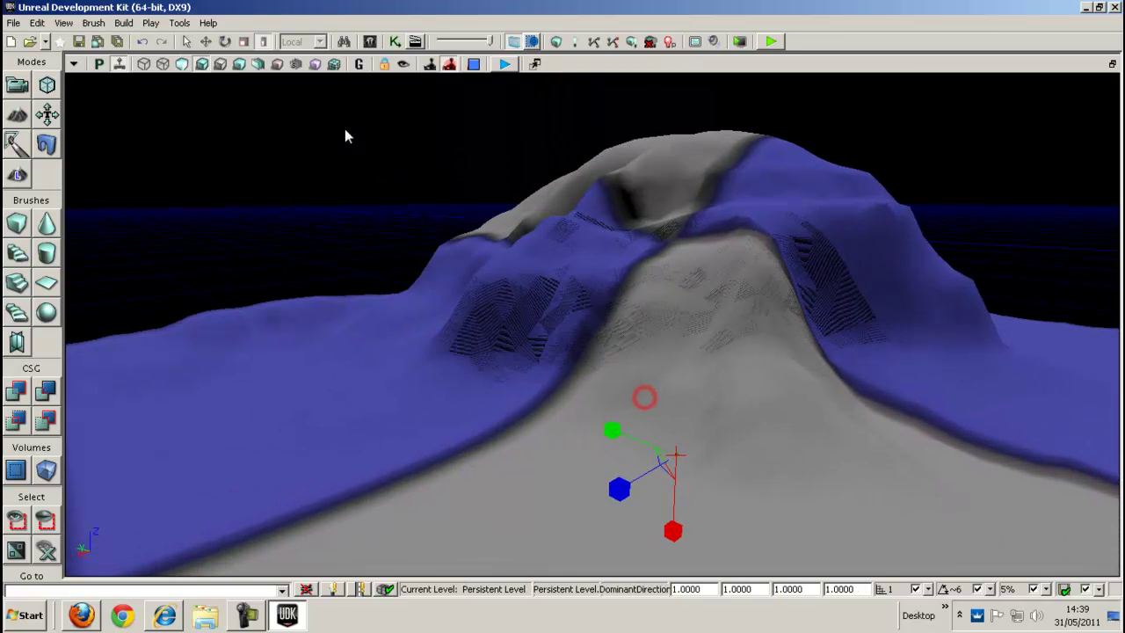
- Rotate the directional light so its light falls across the terrain ridge
click(225, 41)
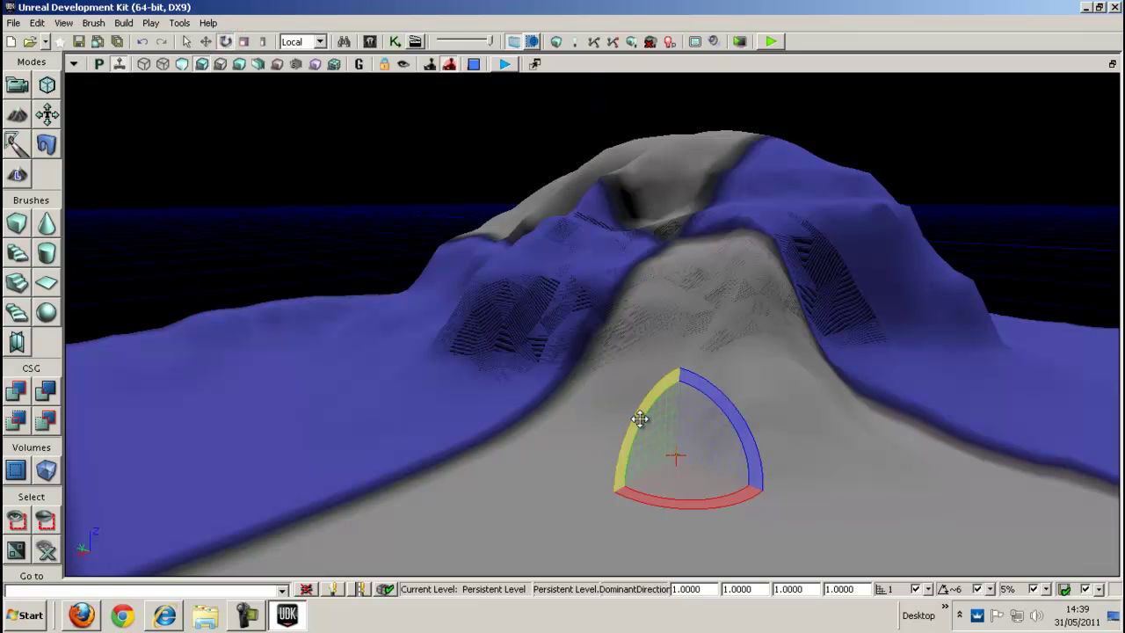
drag(641, 420, 680, 321)
drag(736, 401, 713, 352)
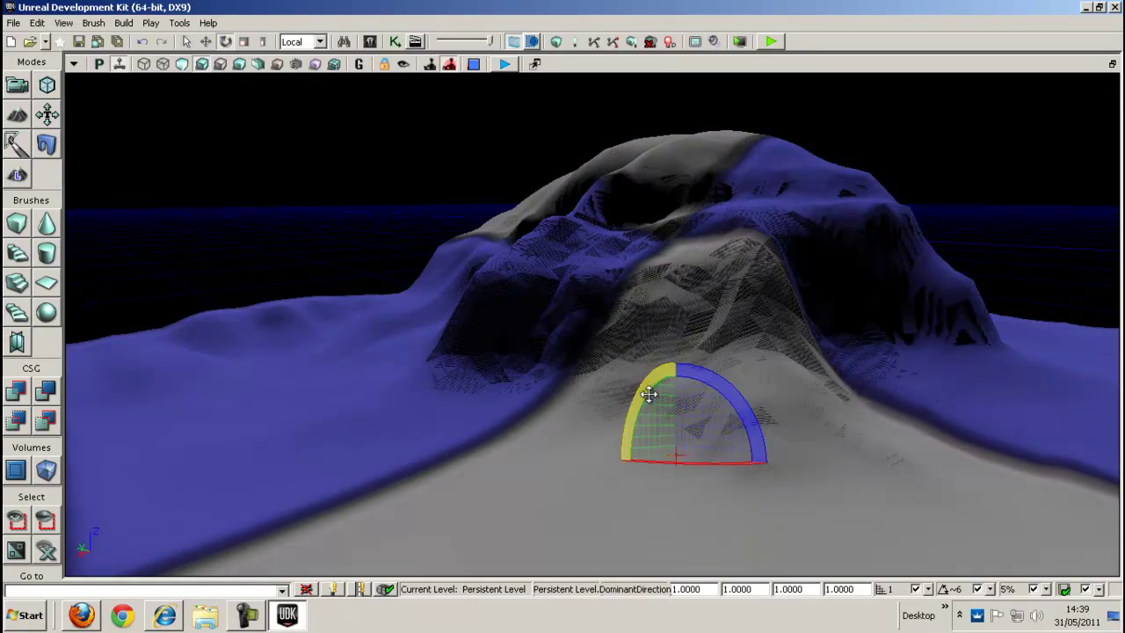
drag(648, 395, 1070, 526)
drag(761, 329, 643, 146)
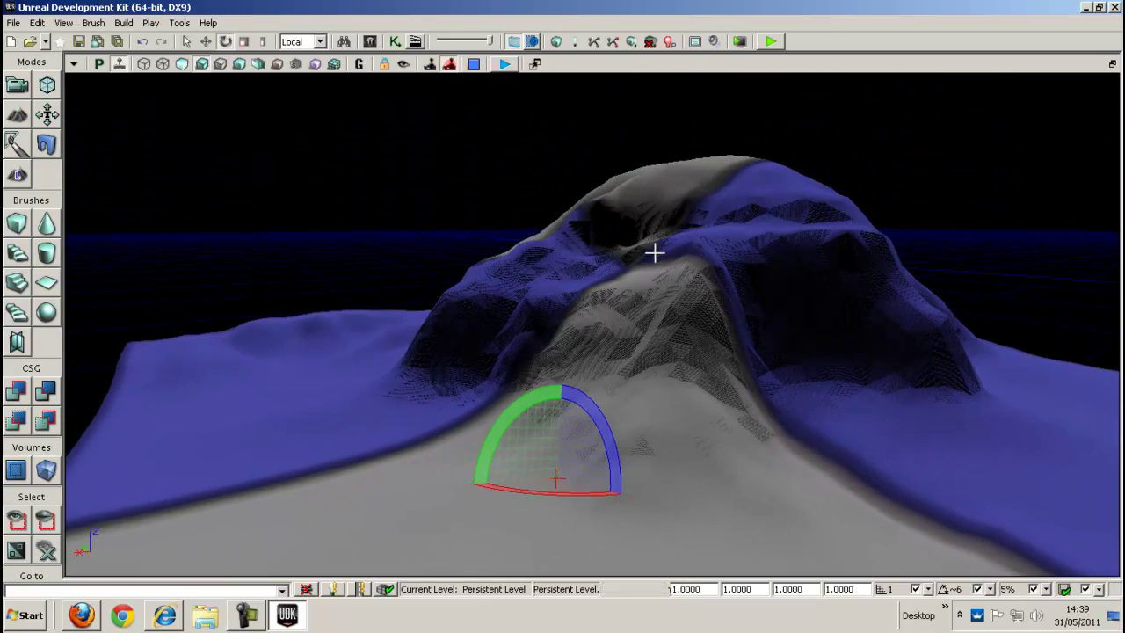
drag(653, 251, 633, 235)
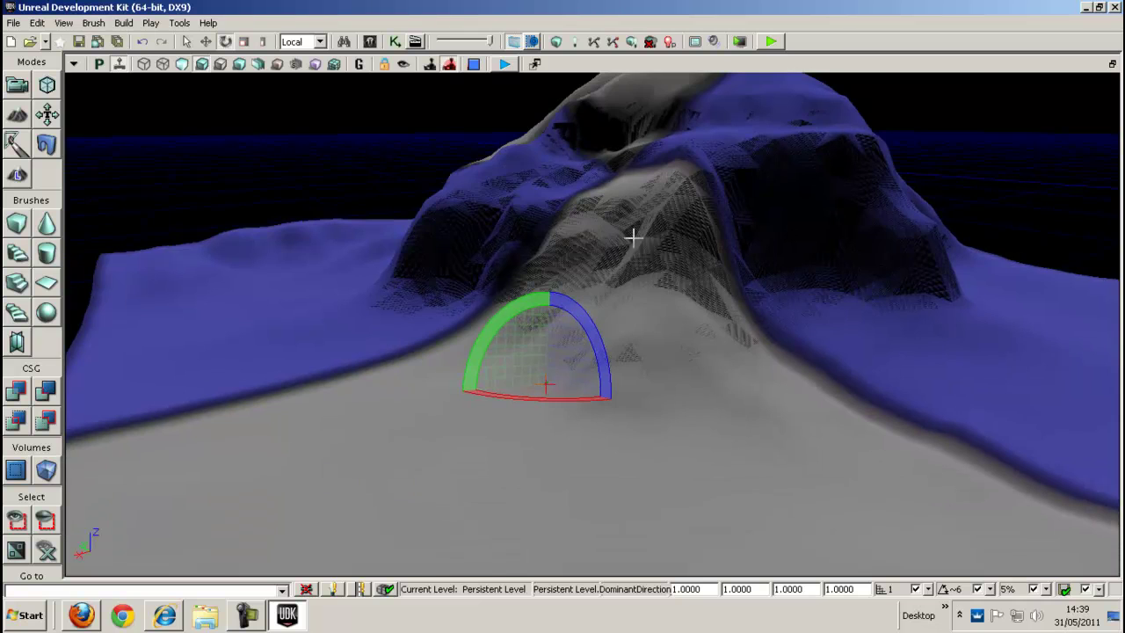
- Build lighting with Use Lightmass unticked and dismiss the Map Check report
click(575, 41)
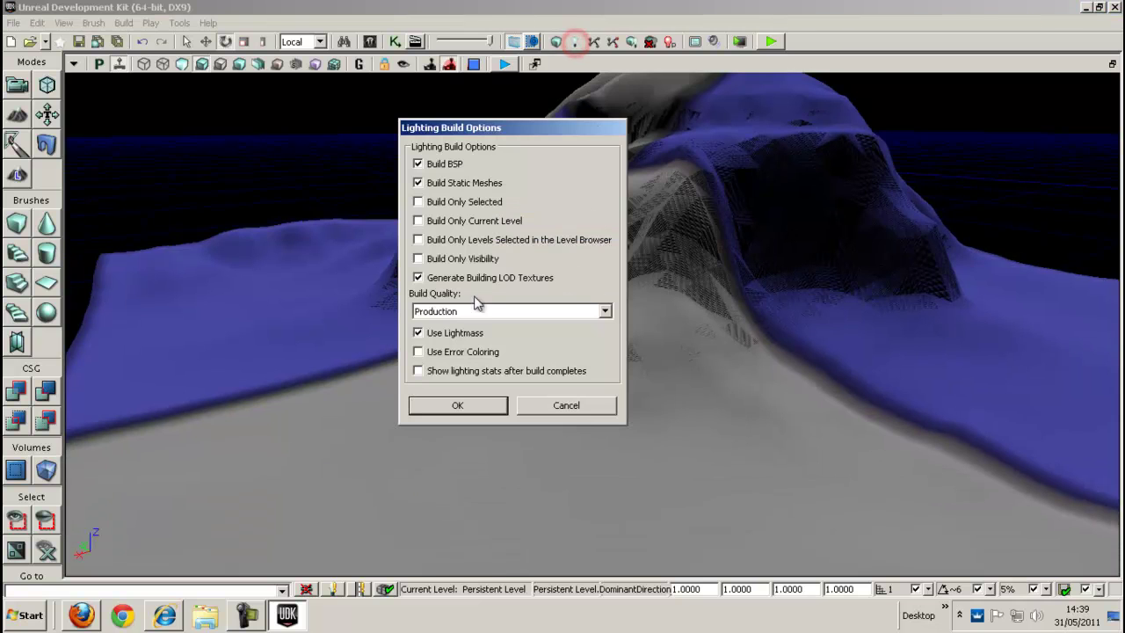
click(418, 334)
click(454, 407)
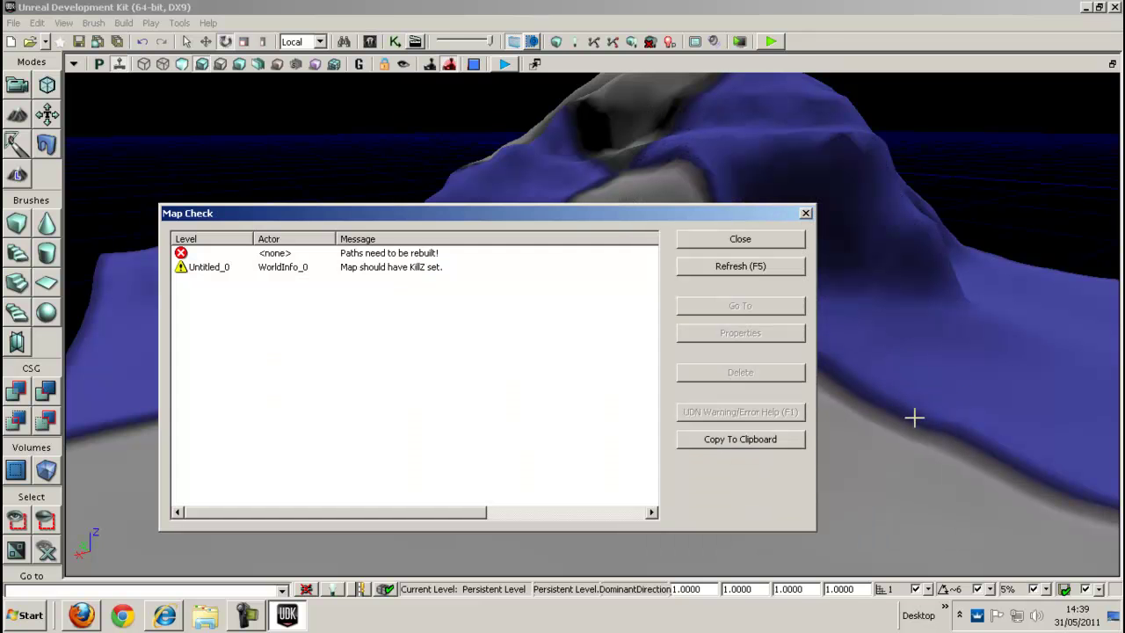
click(773, 245)
- Orbit the viewport to inspect the lit ridge and its shaded slopes
drag(668, 396, 690, 332)
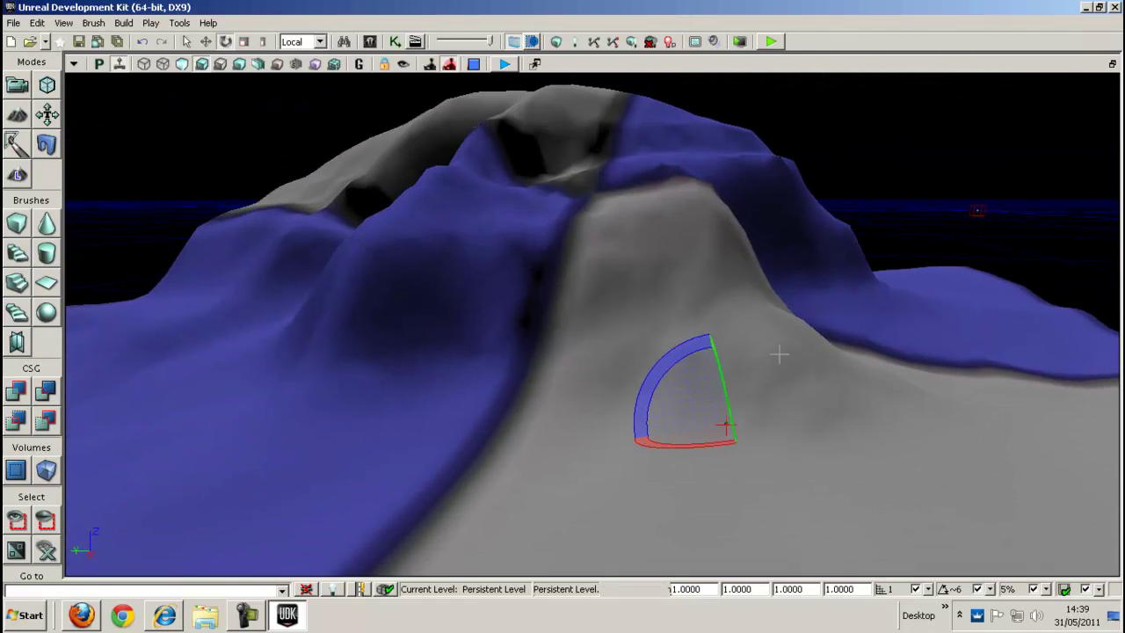
drag(779, 354, 691, 246)
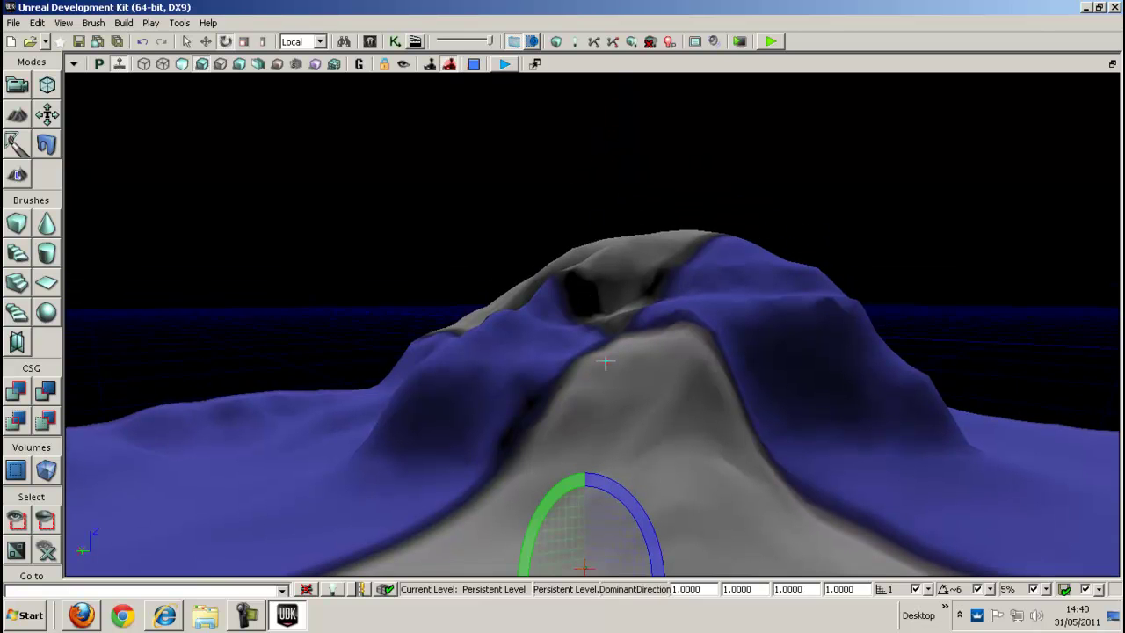
drag(605, 360, 563, 354)
- Select Terrain_0, enter Terrain Editing mode, and open the Content Browser filtered to Materials
click(626, 376)
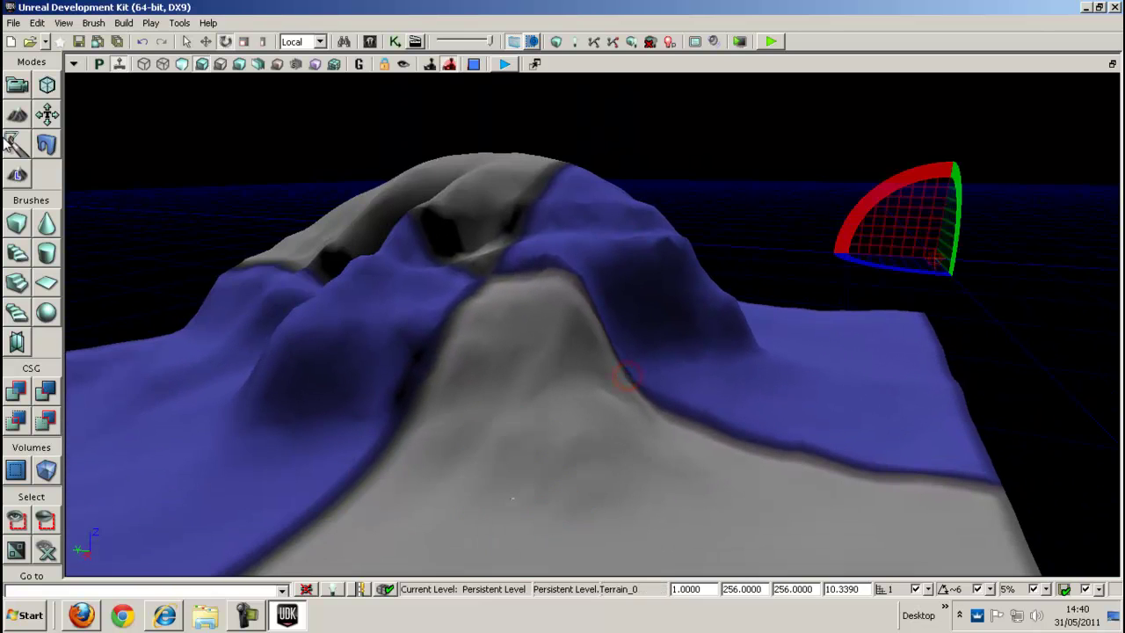
click(17, 117)
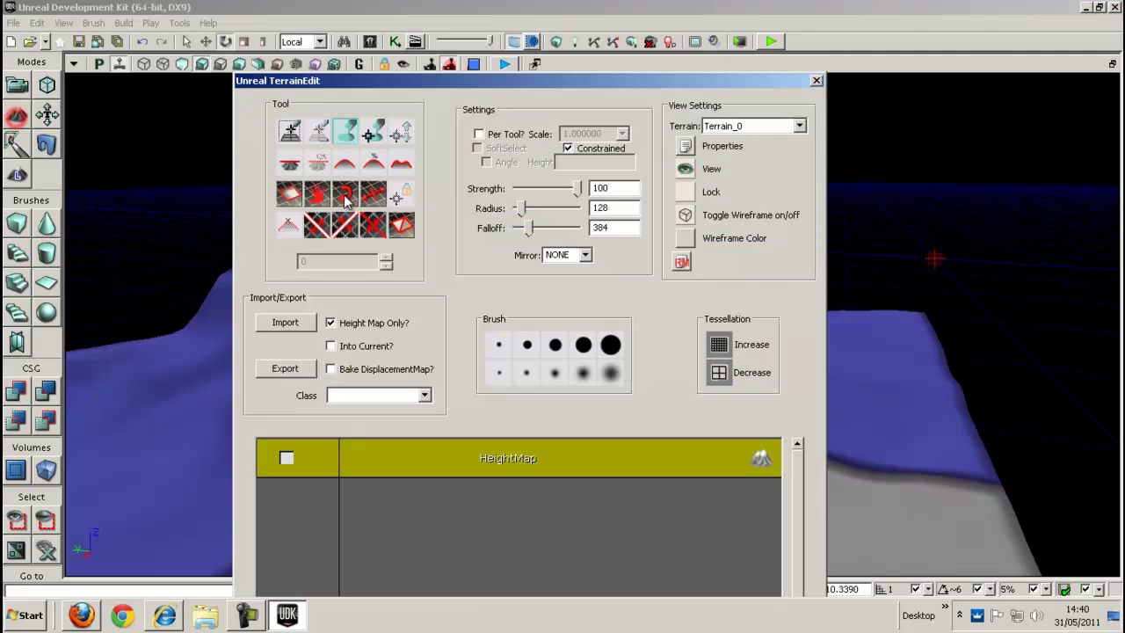
click(370, 41)
click(409, 276)
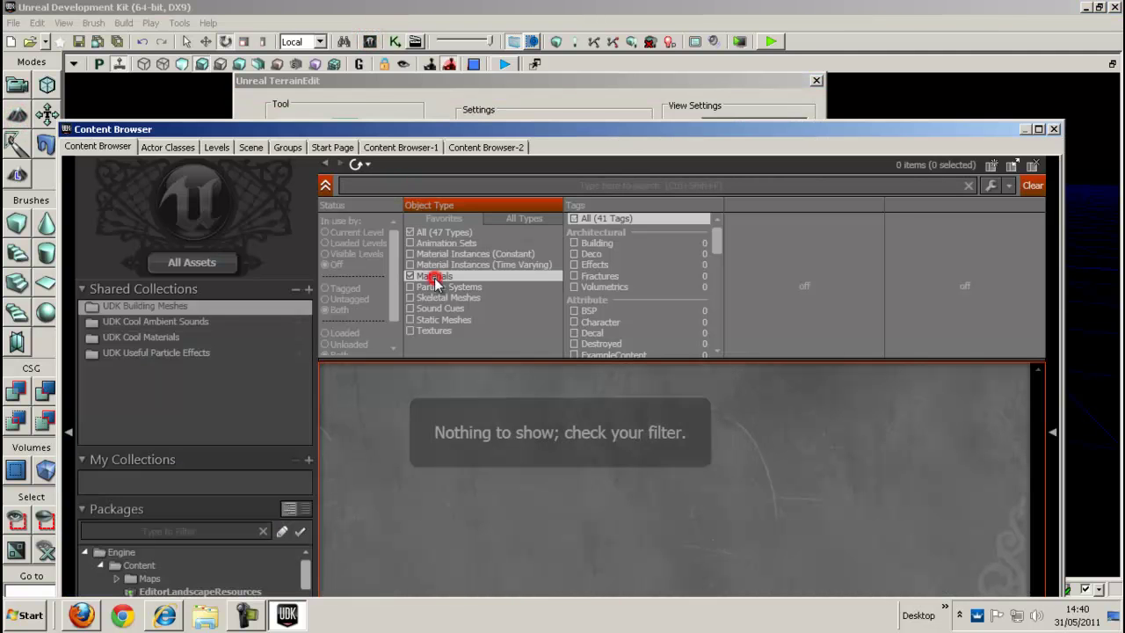
click(410, 191)
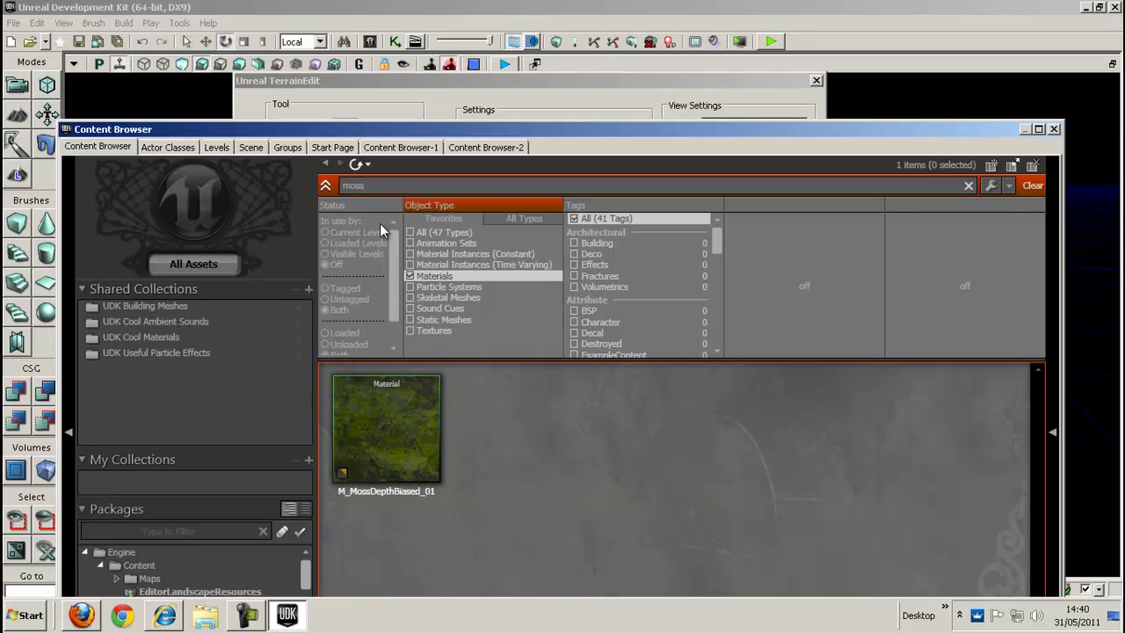
key(BackSpace)
key(BackSpace)
key(BackSpace)
key(BackSpace)
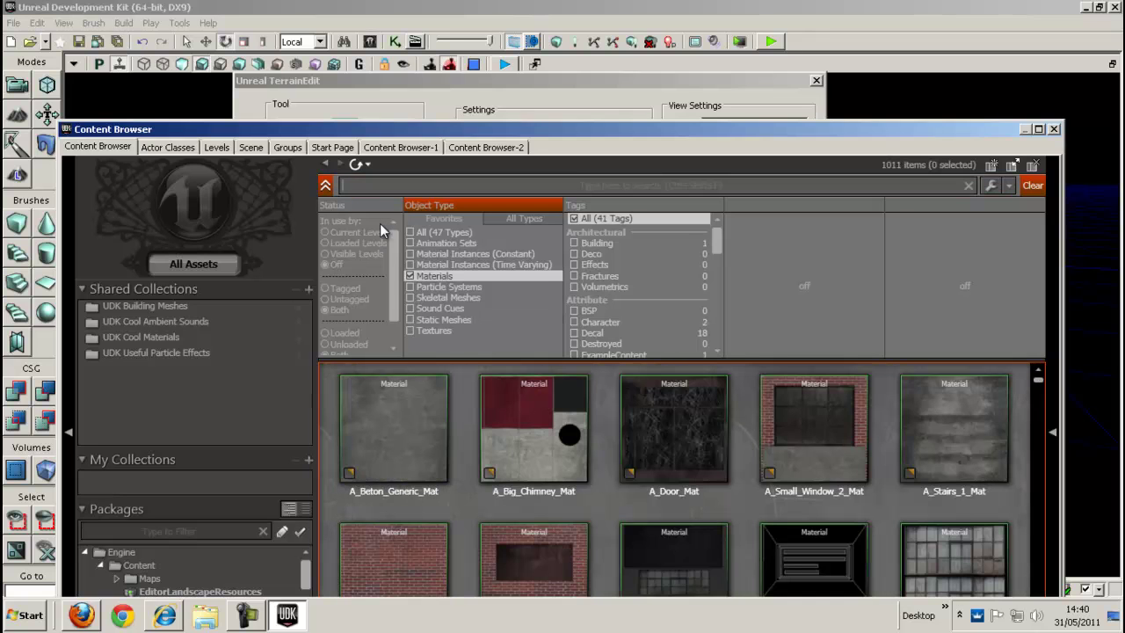
- Filter to Material Instances (Constant), select M_CloseupRocks_INST, and close the Content Browser
drag(1038, 385, 1041, 407)
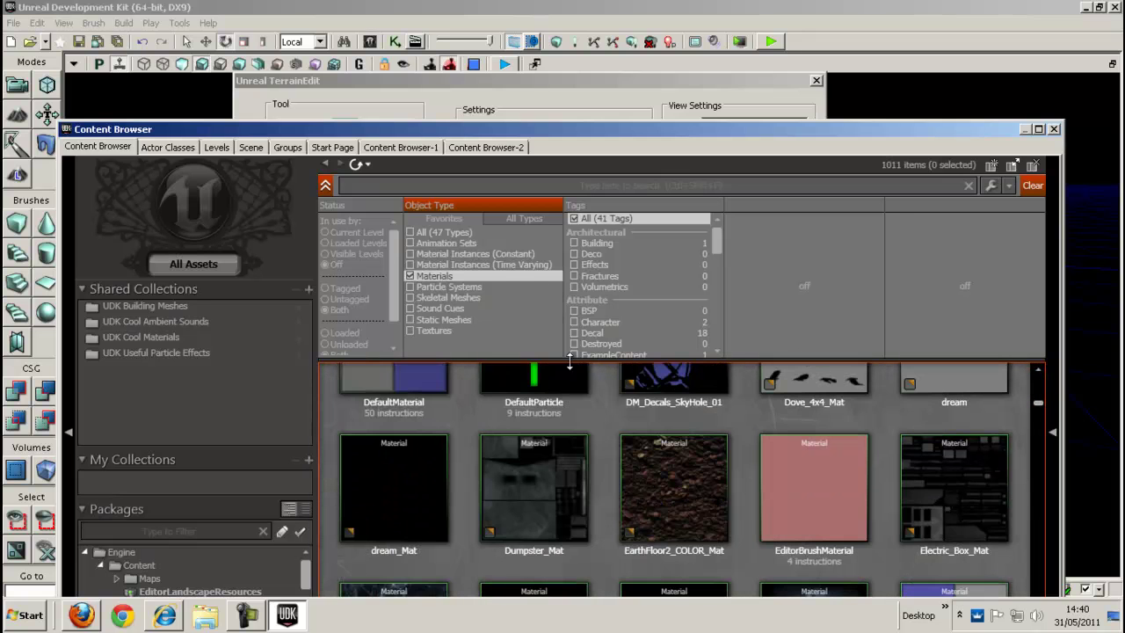
click(425, 260)
click(410, 276)
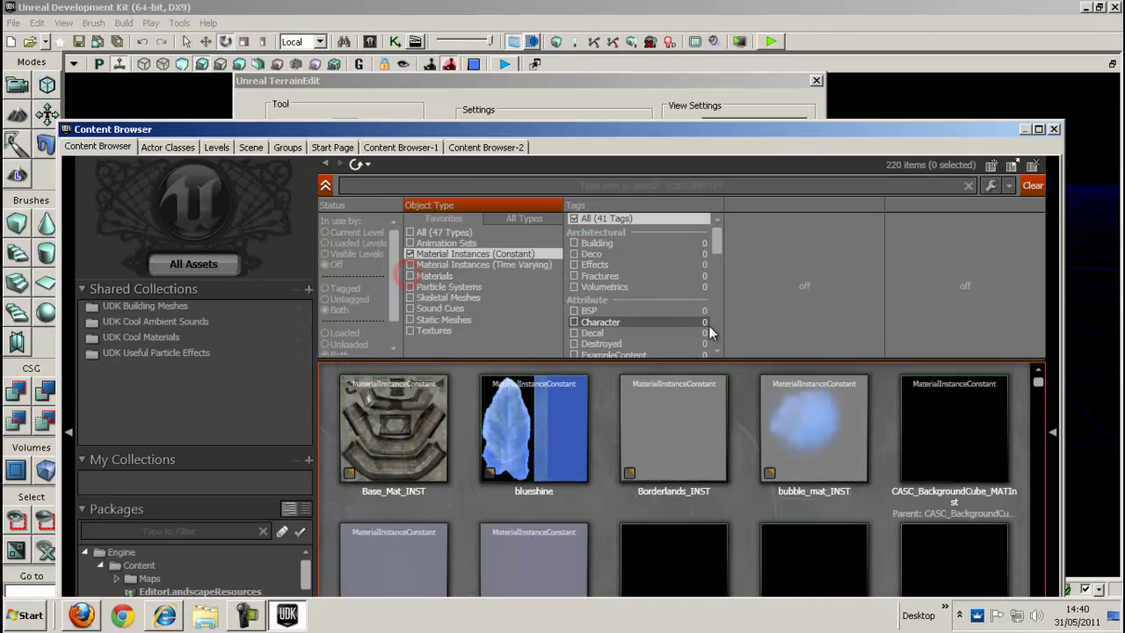
drag(1041, 388, 1043, 405)
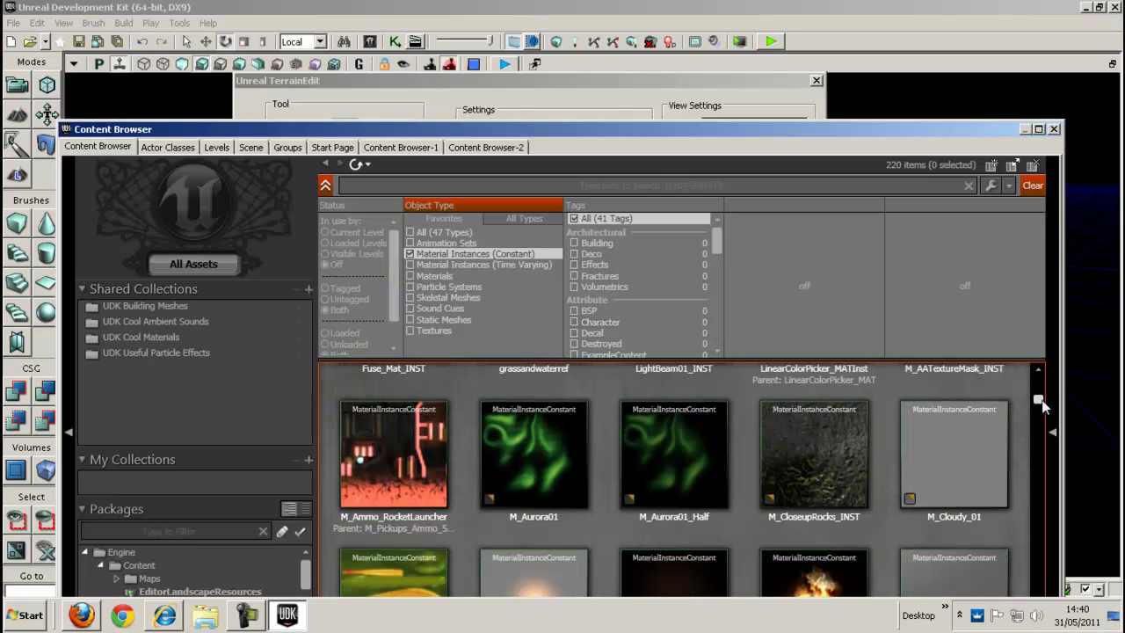
click(809, 456)
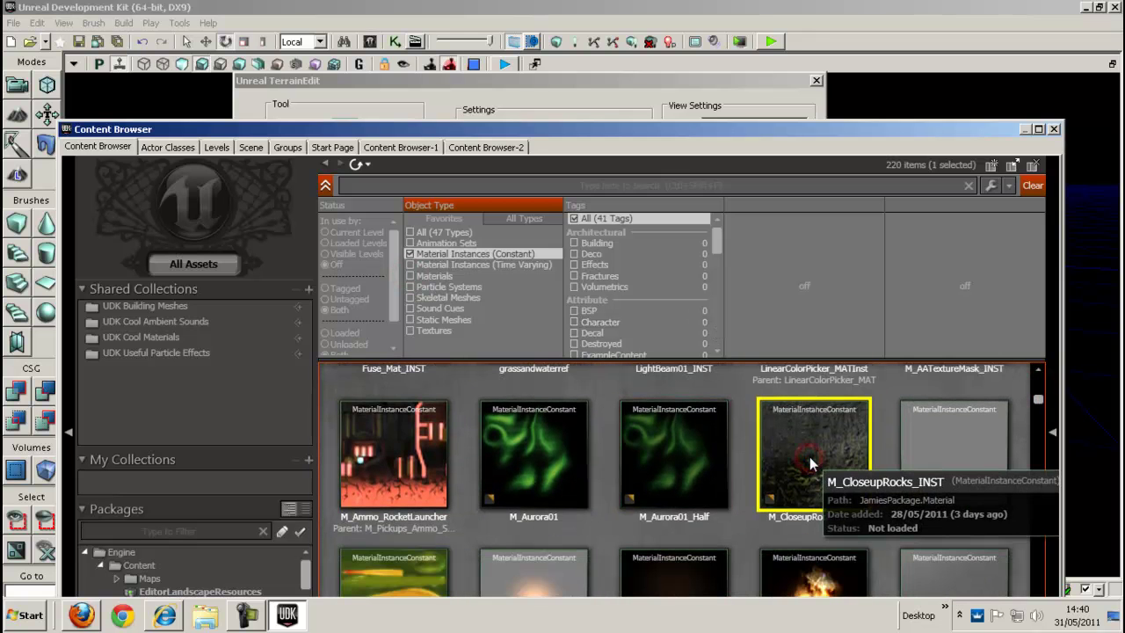
click(1055, 129)
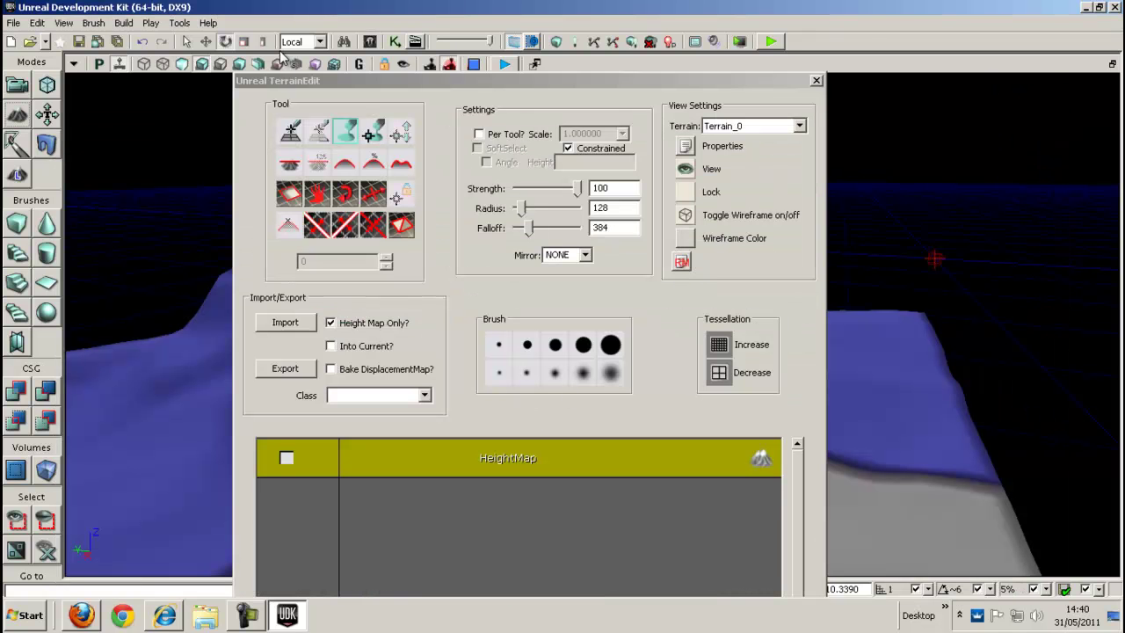
- Reposition the TerrainEdit window and viewport so both the terrain and its layer list show
drag(286, 84, 600, 72)
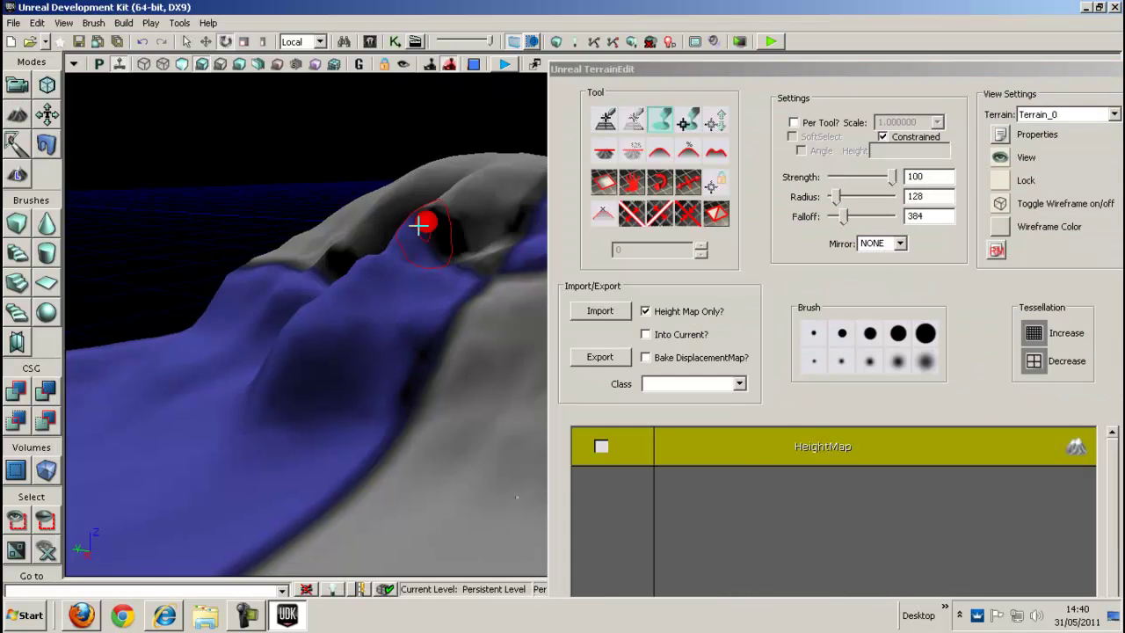
drag(368, 229, 512, 236)
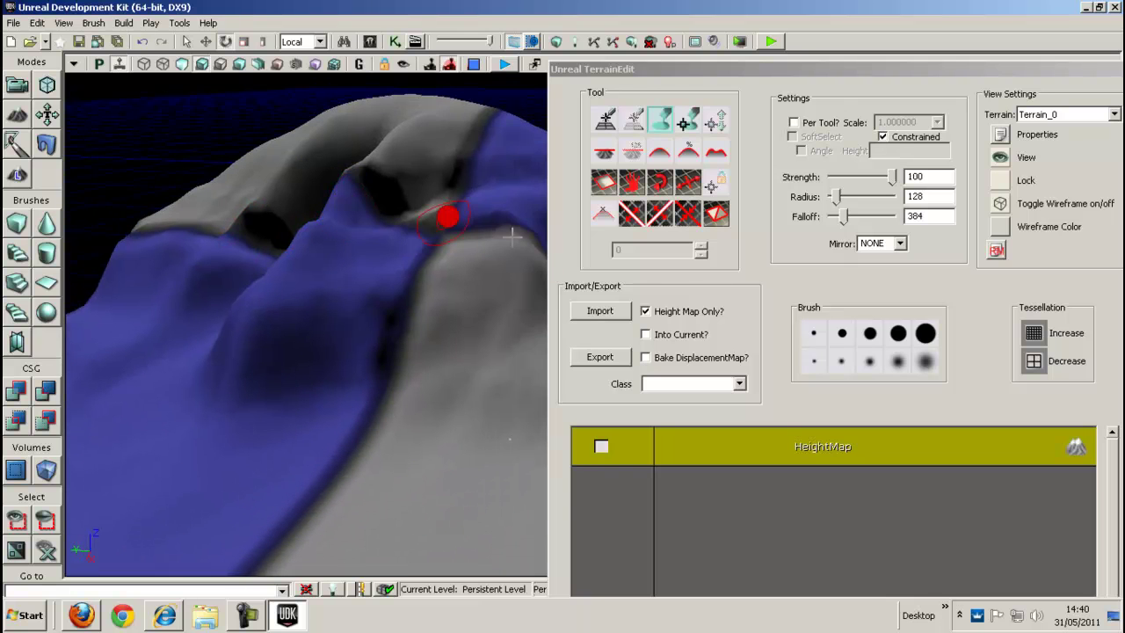
click(697, 71)
drag(697, 70, 653, 55)
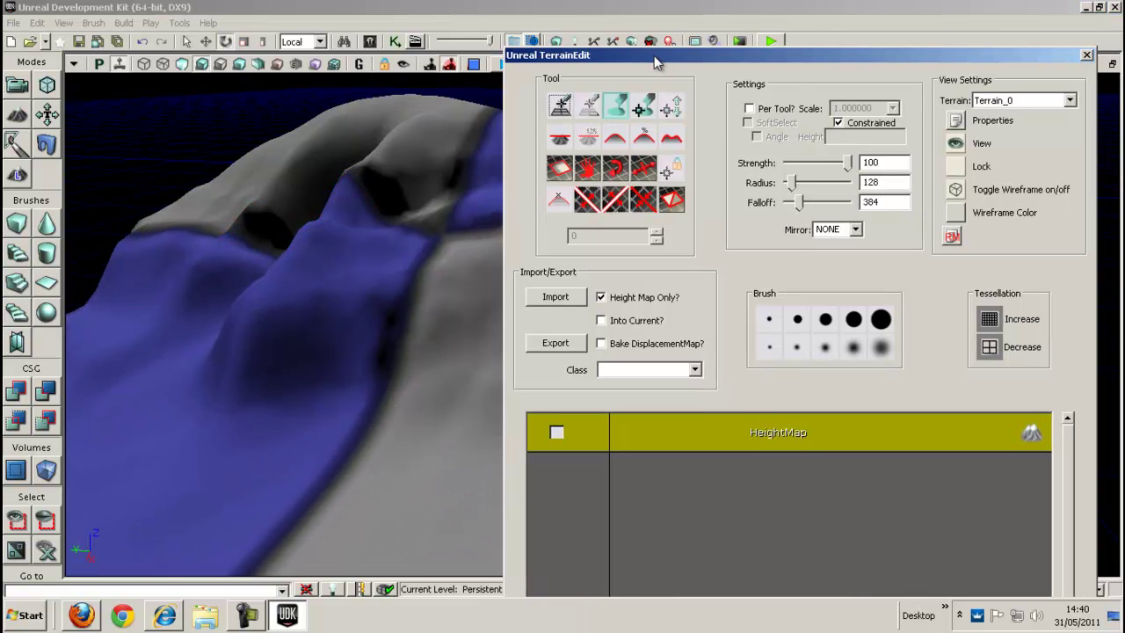
click(660, 56)
drag(694, 52, 727, 48)
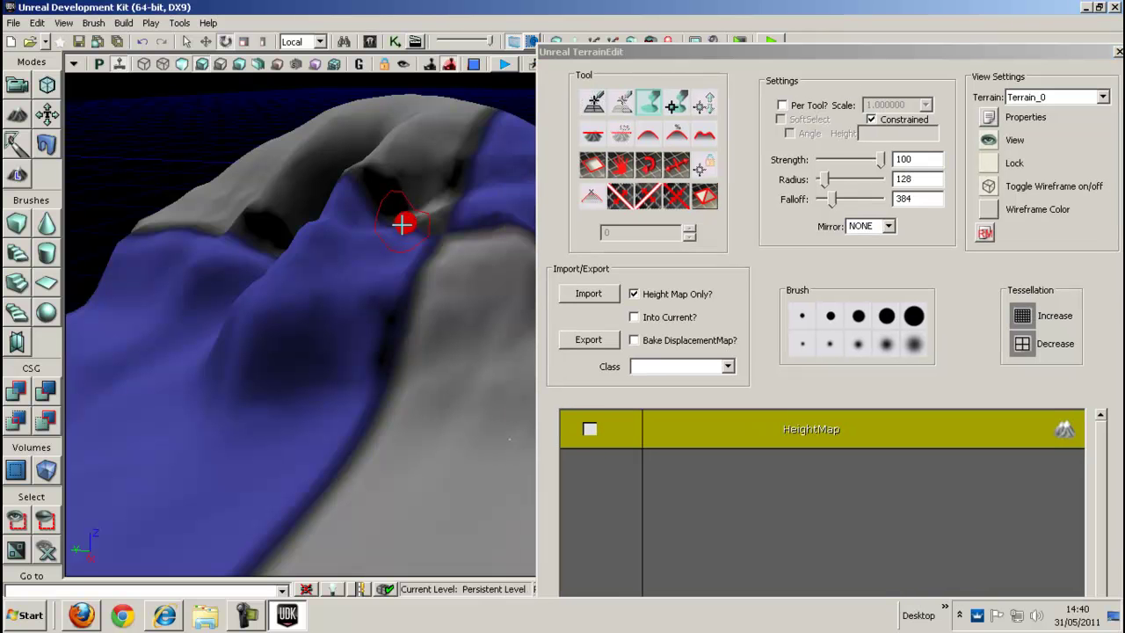
mouse_move(402, 220)
mouse_down()
mouse_move(317, 226)
mouse_move(373, 238)
mouse_move(379, 311)
mouse_move(378, 201)
mouse_move(410, 205)
mouse_up()
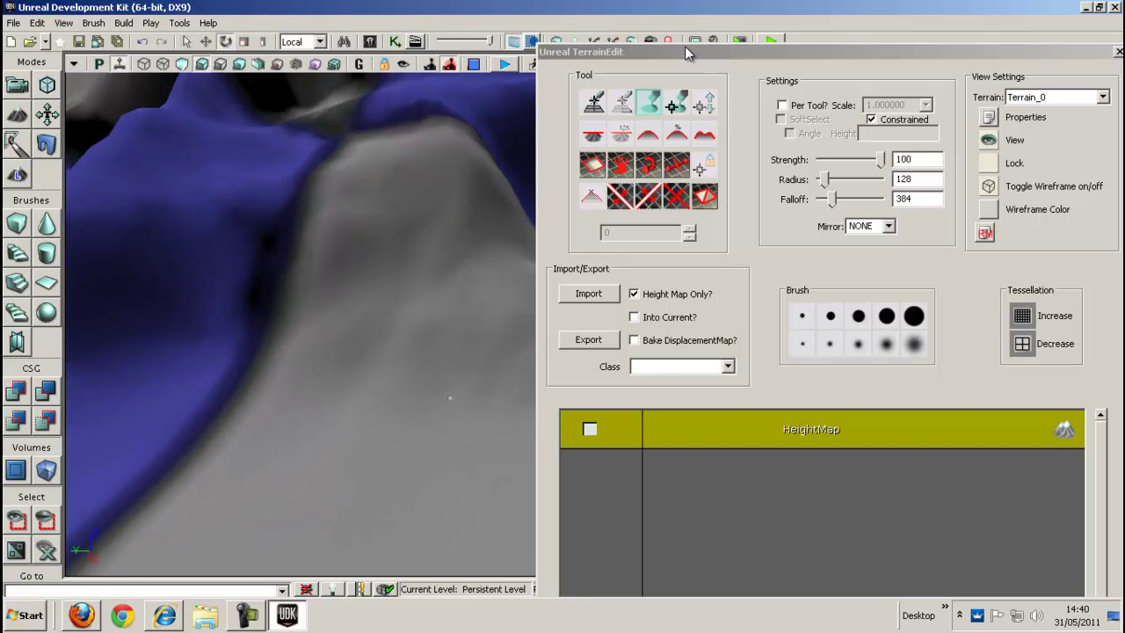
- Add a TLS_M_CloseupRocks_INST setup layer under HeightMap, covering the terrain in mossy rock
right_click(818, 445)
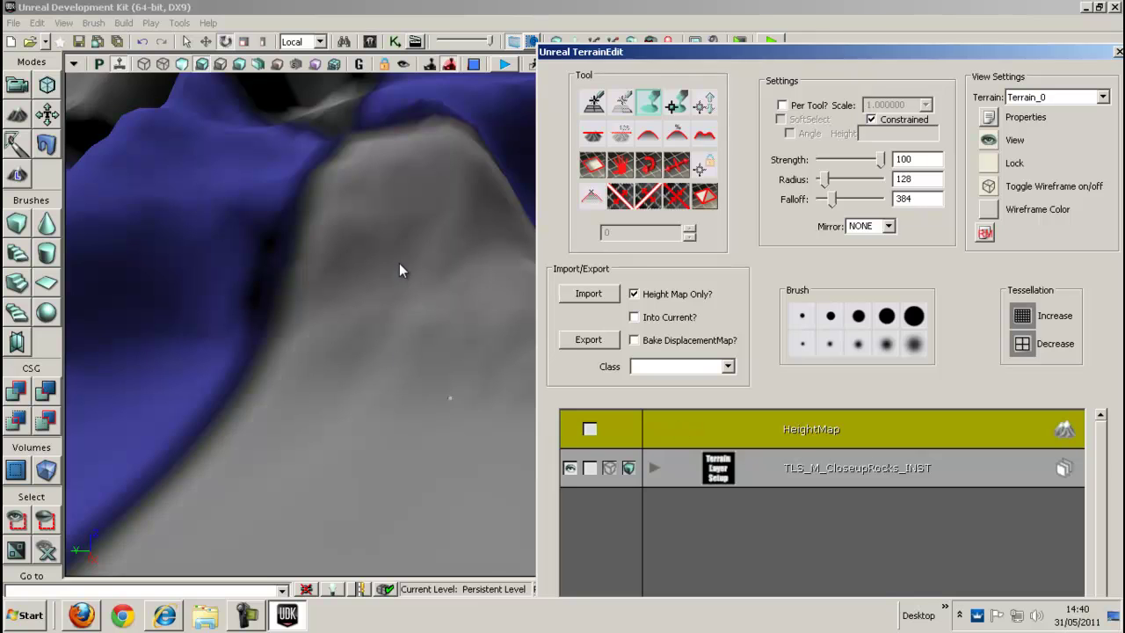
scroll(399, 258, down, 5)
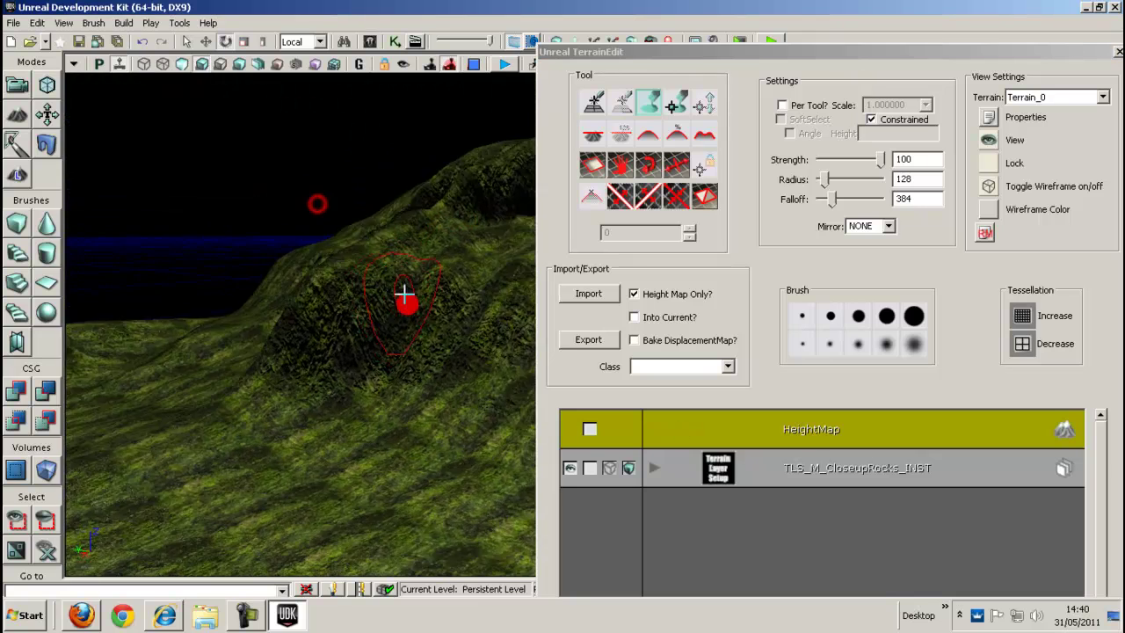
scroll(404, 296, up, 3)
scroll(311, 110, down, 3)
scroll(430, 268, up, 4)
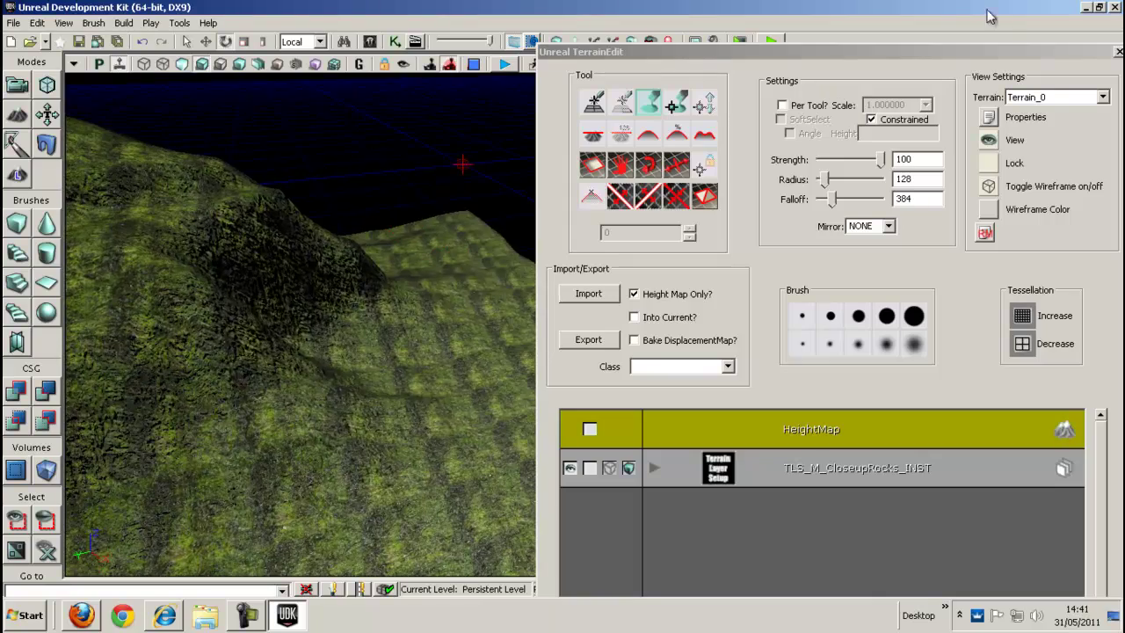
click(961, 57)
- Close TerrainEdit and fly the camera over the moss-textured hill down to the lowland edge
click(814, 46)
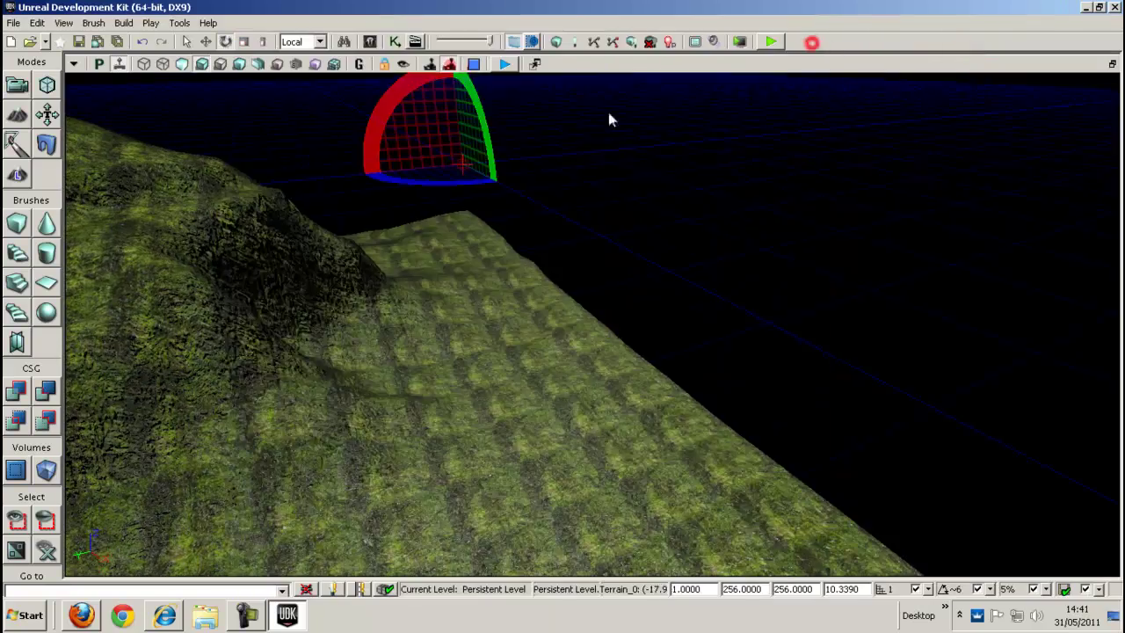
scroll(106, 179, up, 6)
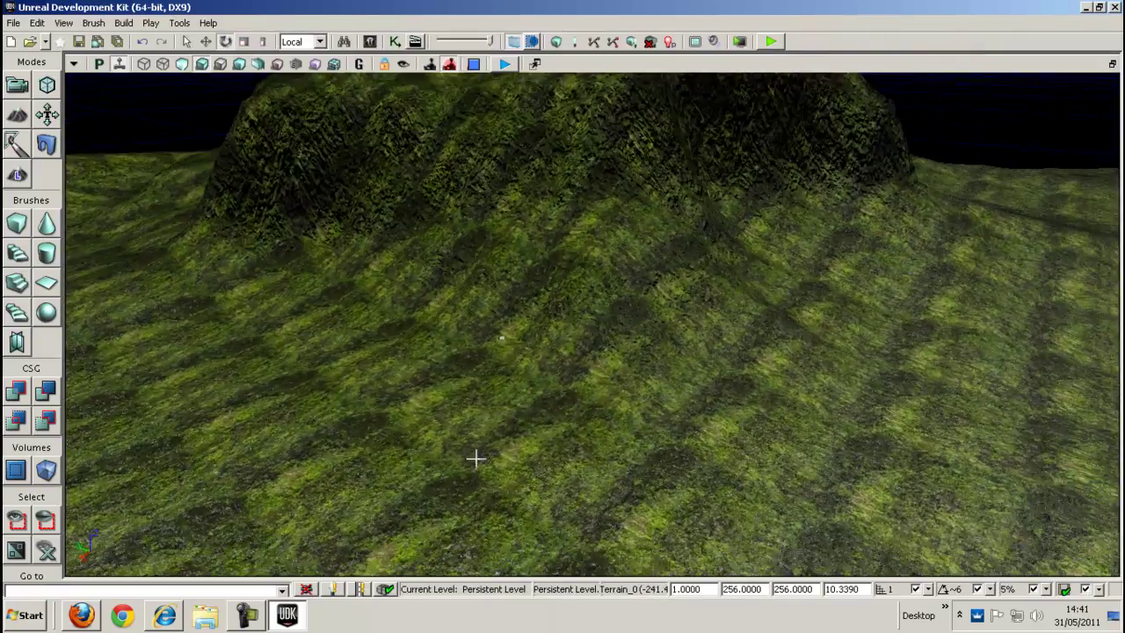
drag(475, 457, 385, 277)
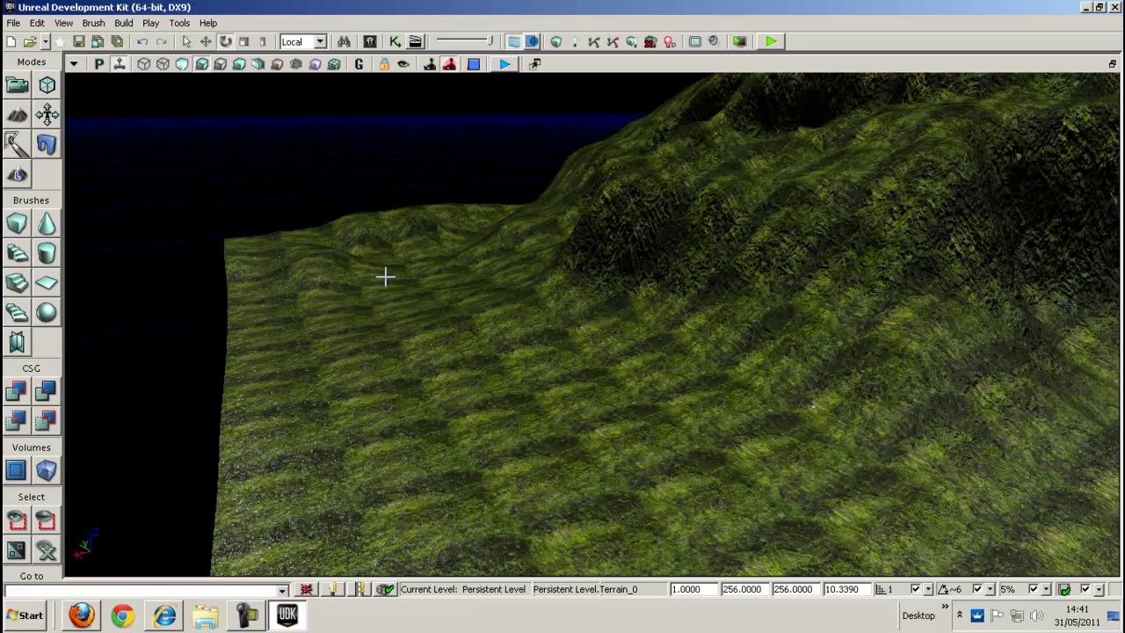
drag(462, 285, 497, 351)
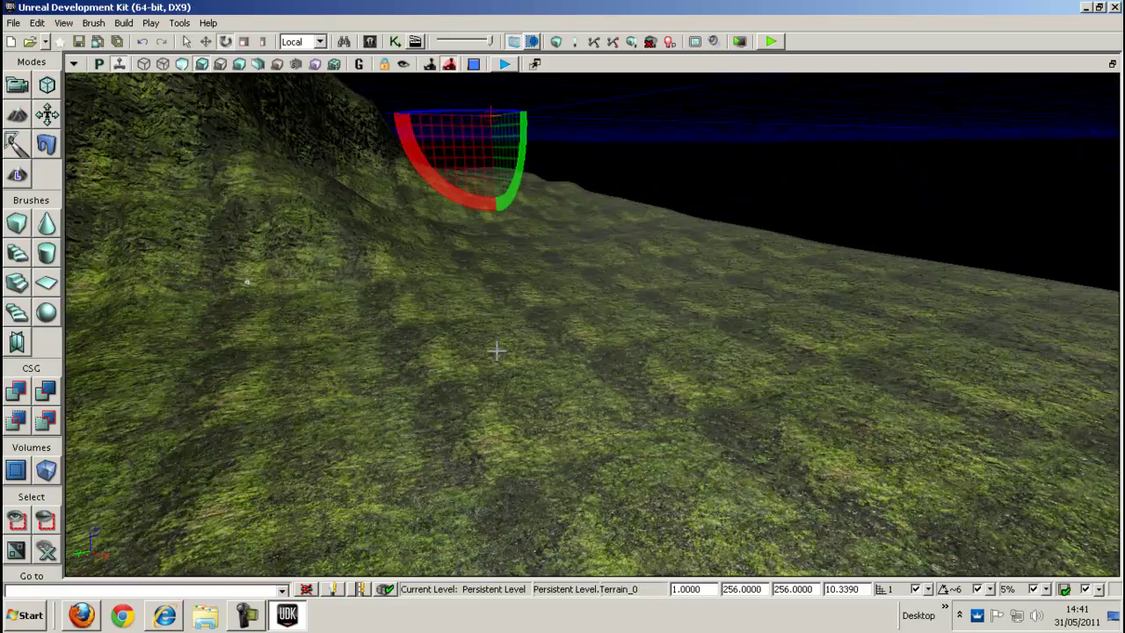
- Rebuild lighting without Lightmass and dismiss the Map Check results
right_click(662, 450)
click(581, 42)
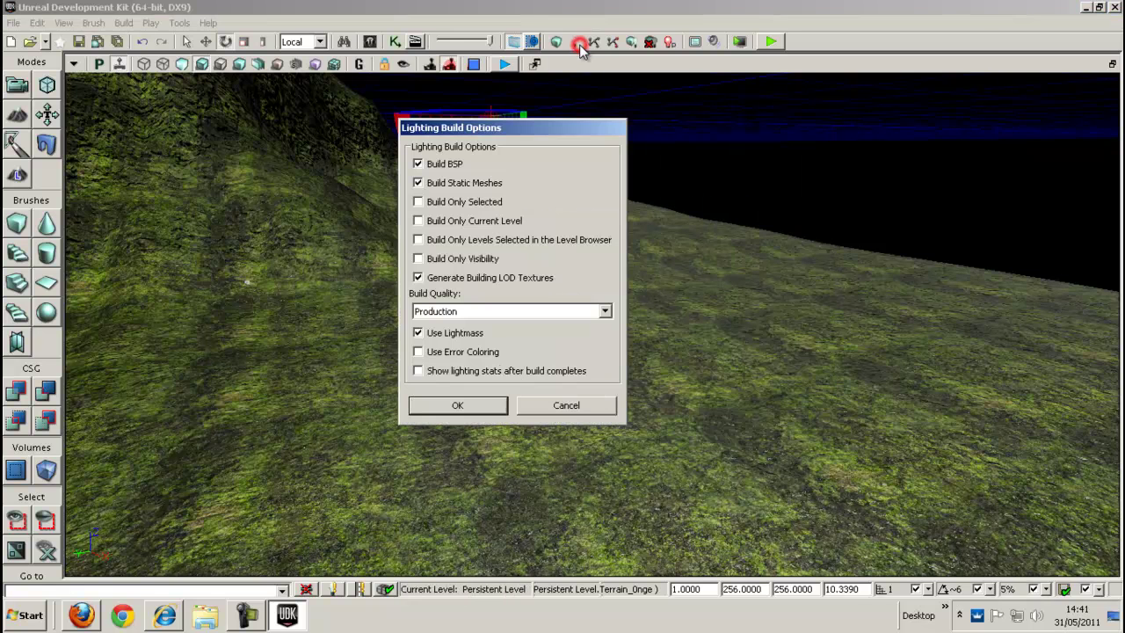
click(435, 405)
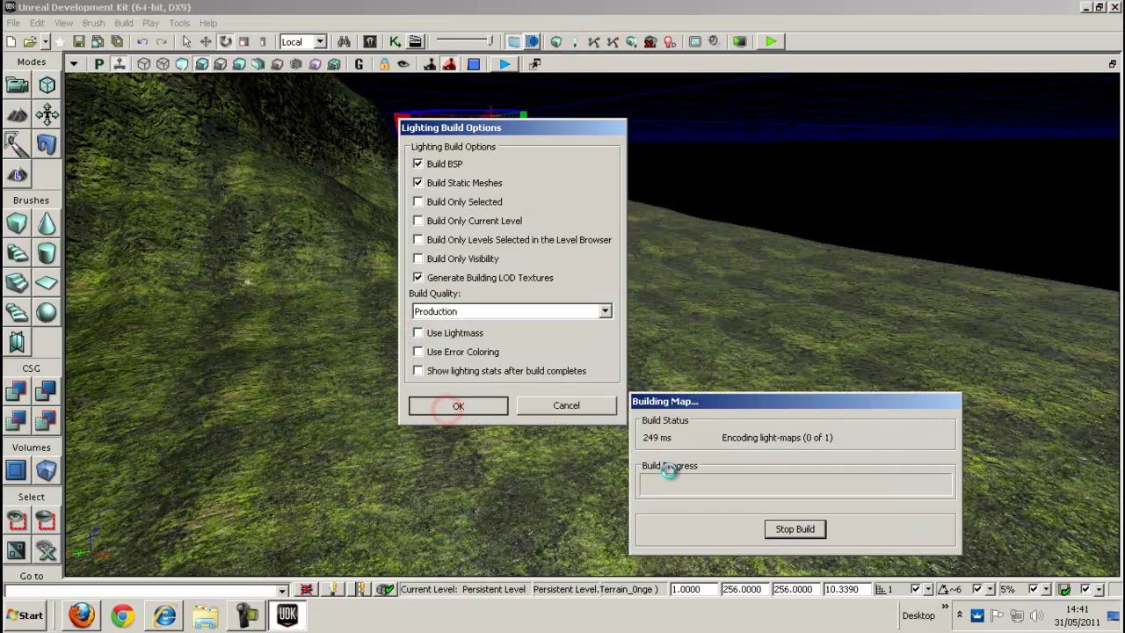
click(740, 240)
- Play from Here in the editor preview and walk forward toward the hill
right_click(845, 497)
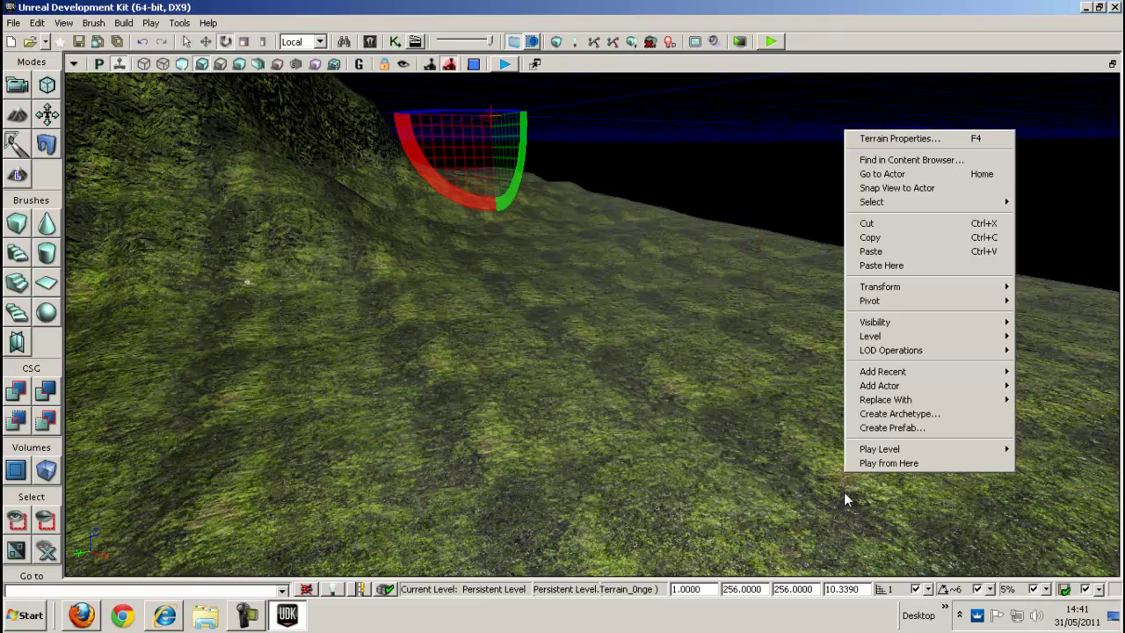
click(868, 465)
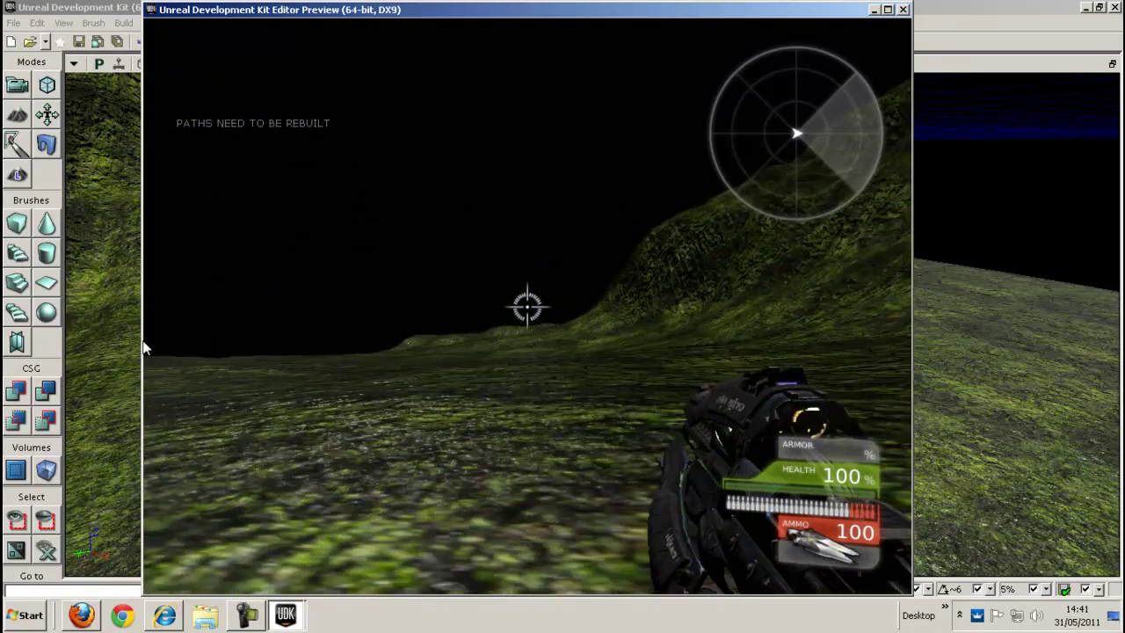
key(w)
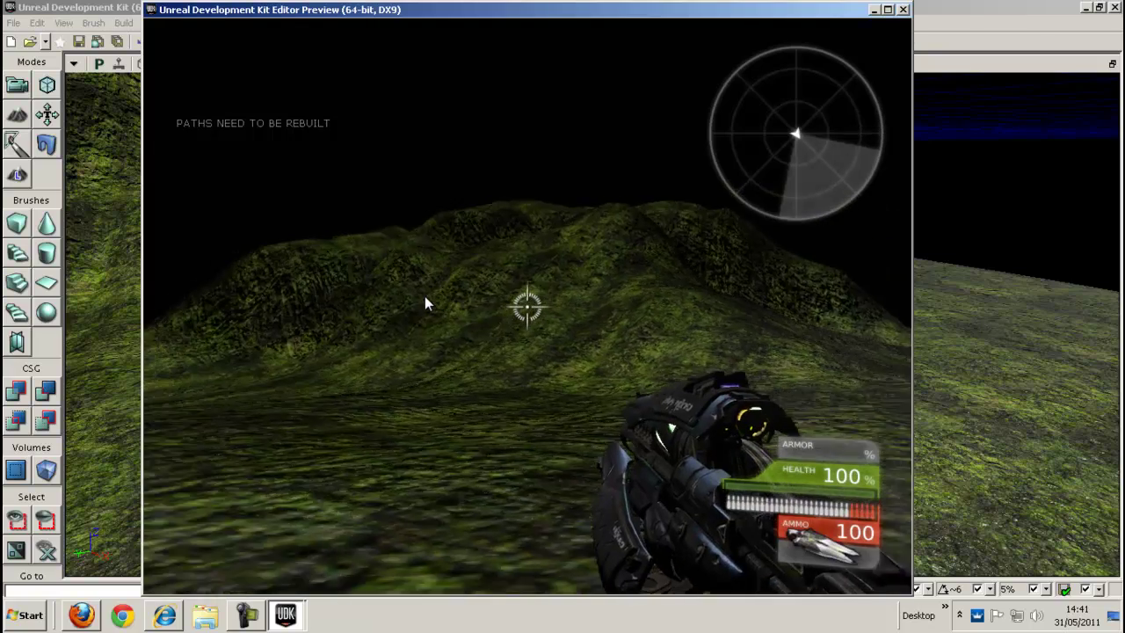